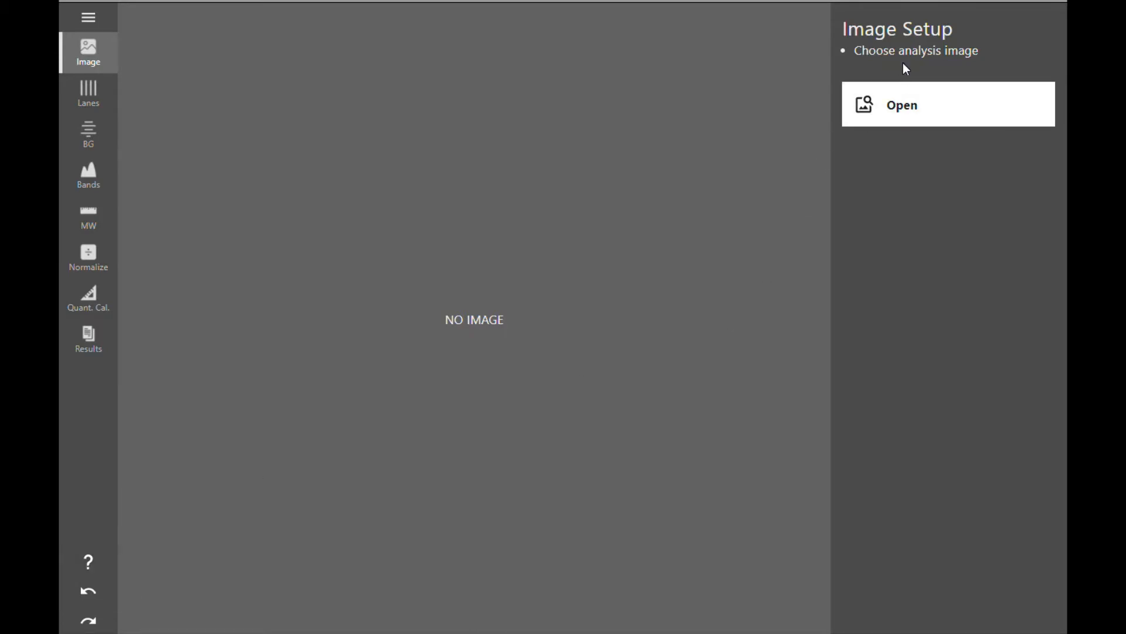
Open the ToolboxExample image from the tutorial folder for analysis
click(894, 116)
scroll(469, 246, down, 1)
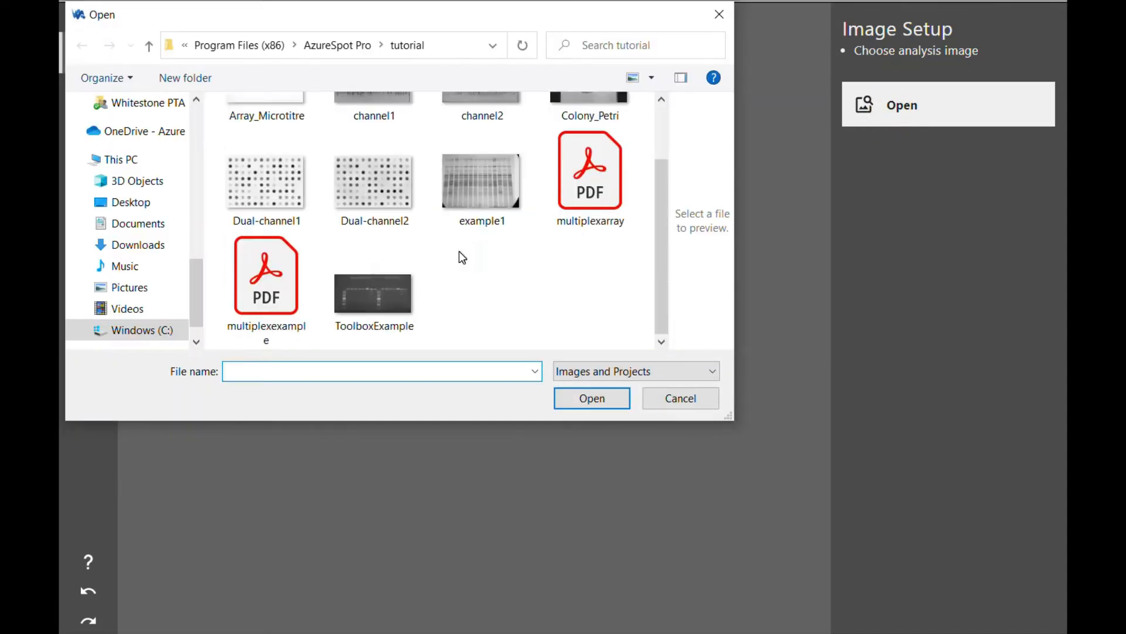
click(349, 302)
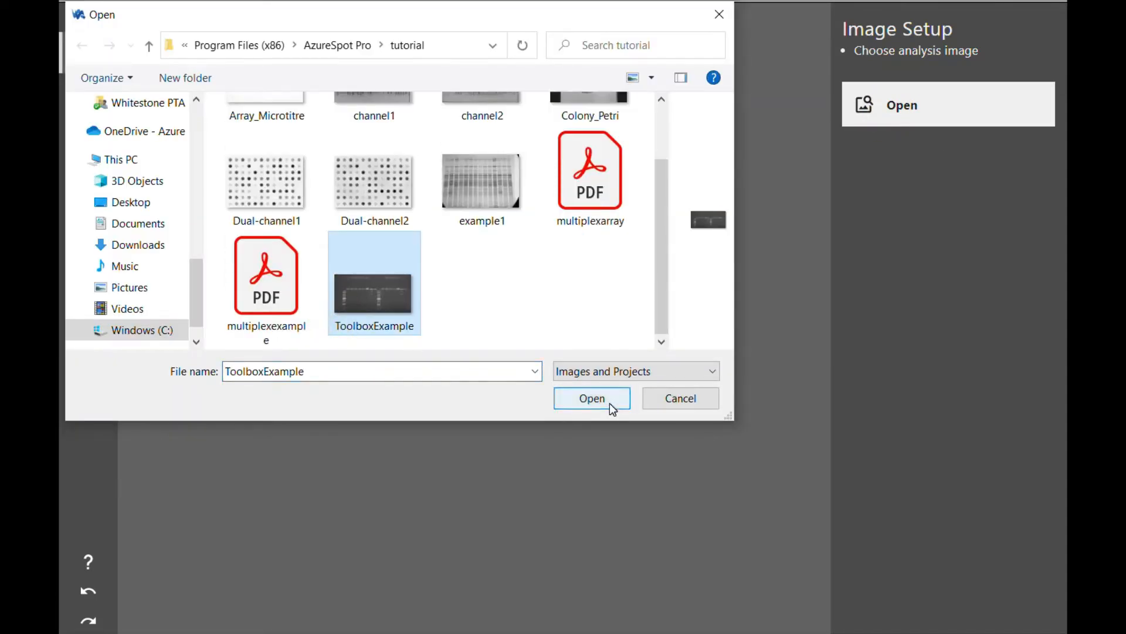
click(592, 398)
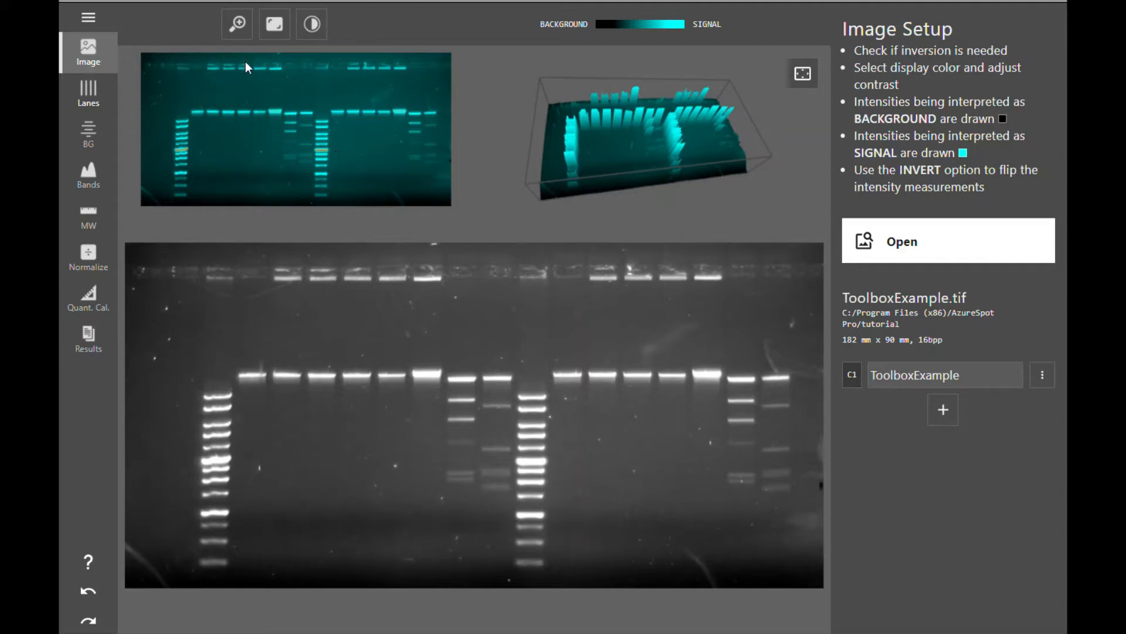
Inspect the gel by magnifying its middle lanes, restoring the full image and rotating the 3D intensity plot
click(238, 24)
drag(258, 88, 396, 226)
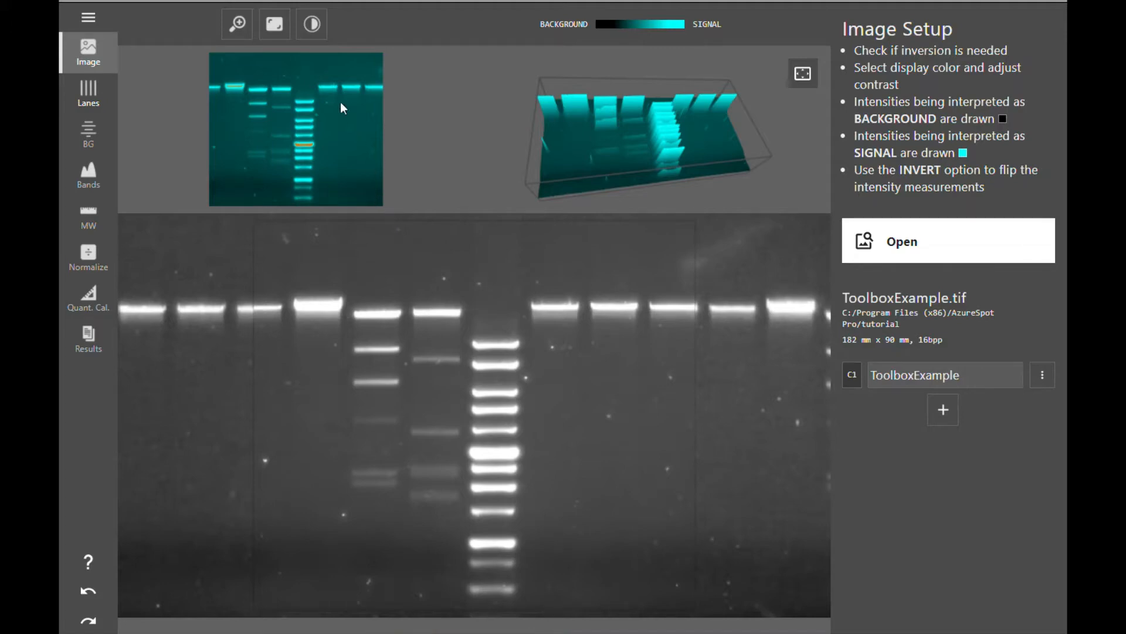
click(268, 24)
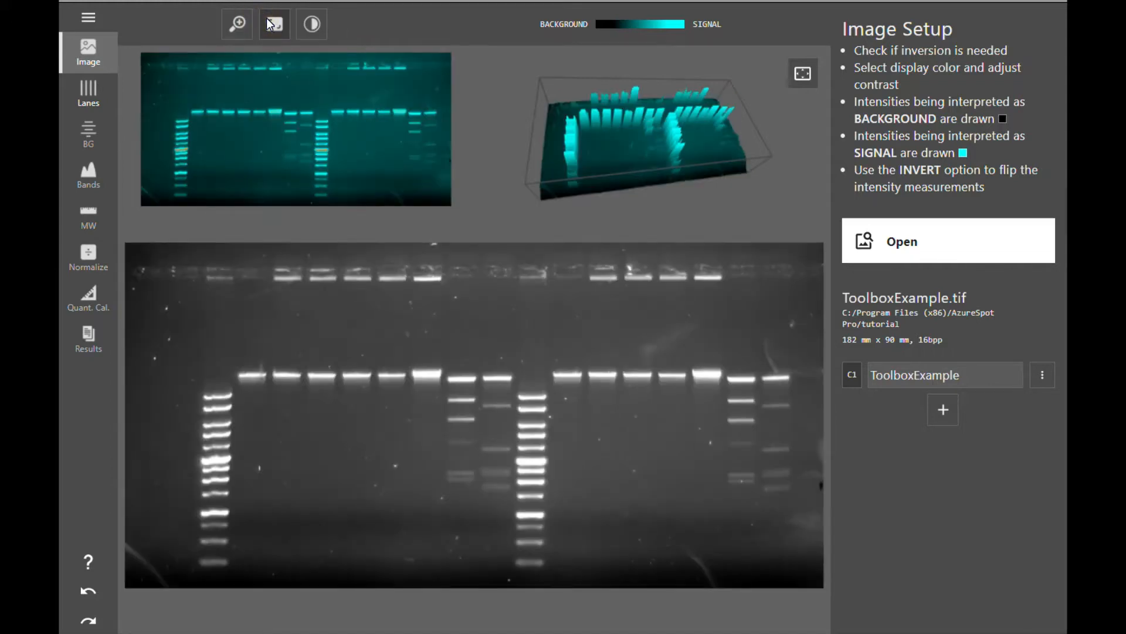
drag(565, 171, 505, 161)
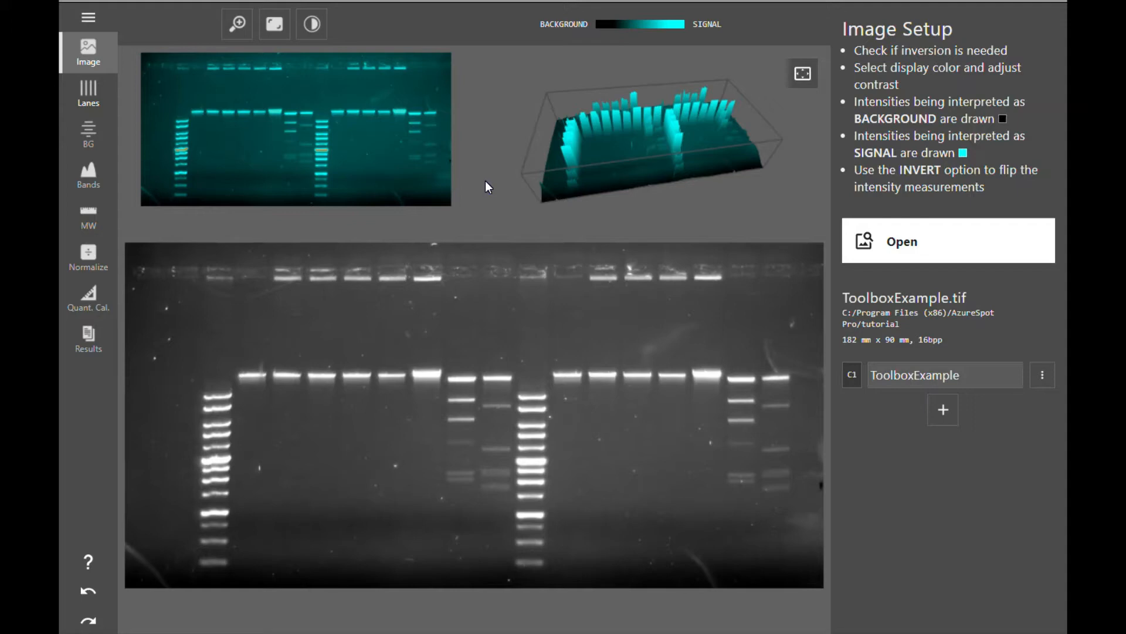
drag(486, 187, 493, 95)
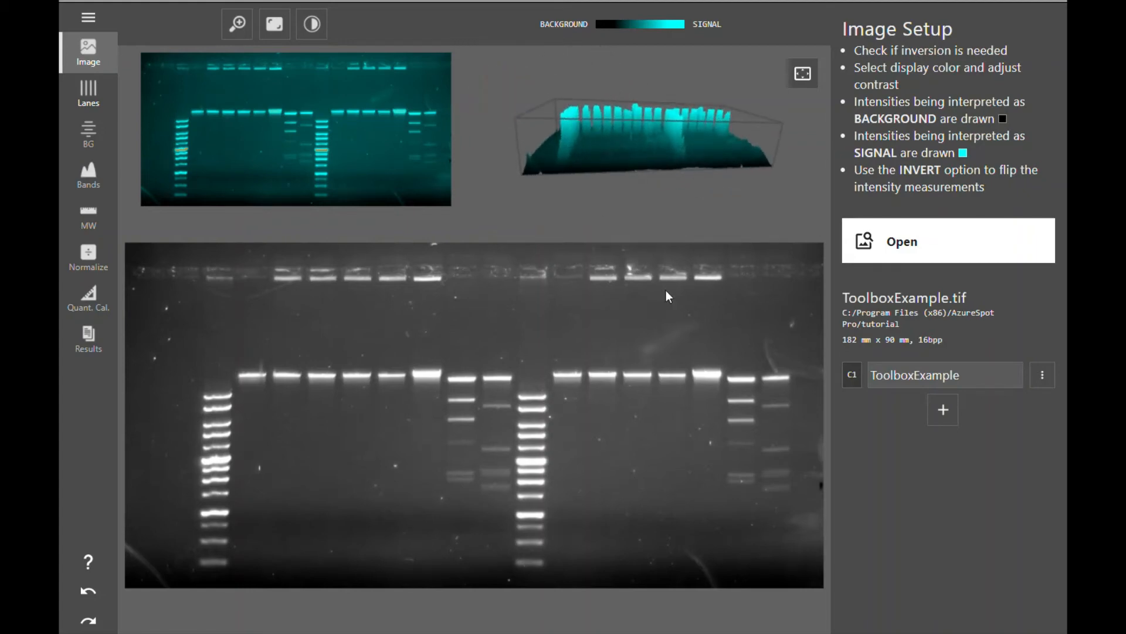
Invert the image intensities, inspect the 3D plot from above, and undo the inversion
click(1047, 372)
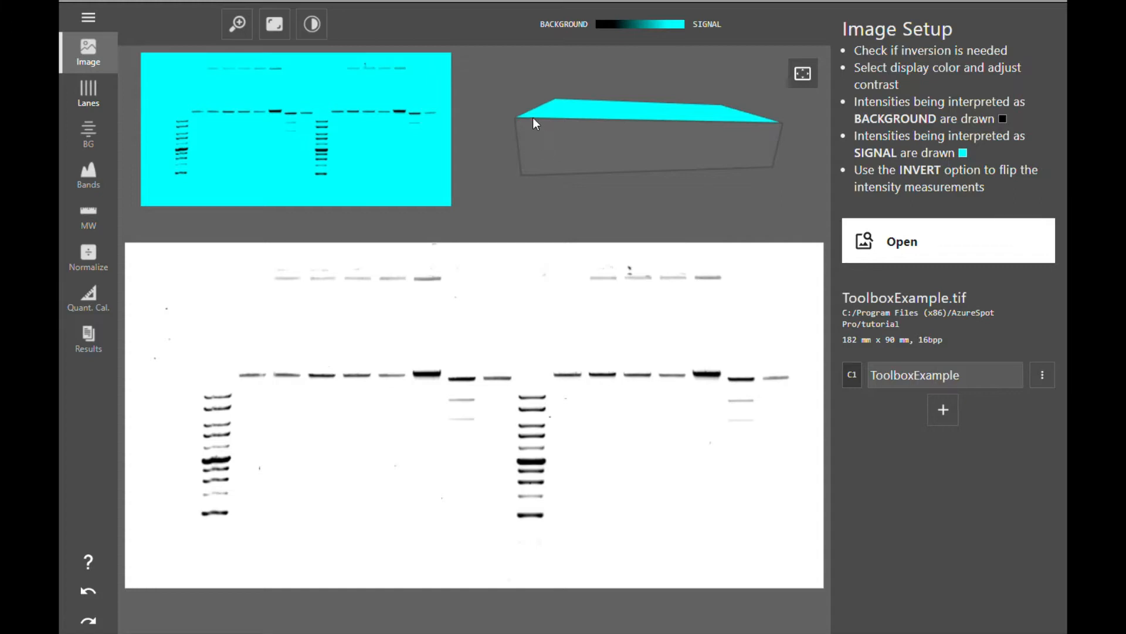
mouse_move(534, 120)
mouse_down()
mouse_move(544, 231)
mouse_move(614, 243)
mouse_move(525, 232)
mouse_move(506, 209)
mouse_move(519, 241)
mouse_move(625, 233)
mouse_move(548, 233)
mouse_up()
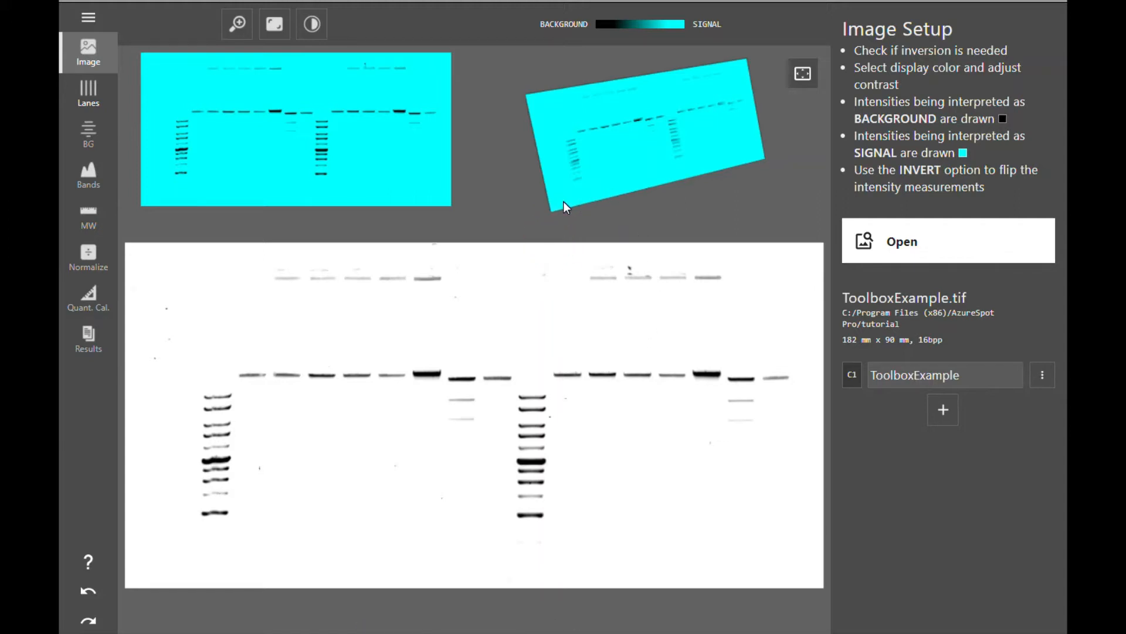
mouse_move(564, 203)
mouse_down()
mouse_move(543, 183)
mouse_move(542, 223)
mouse_move(558, 221)
mouse_up()
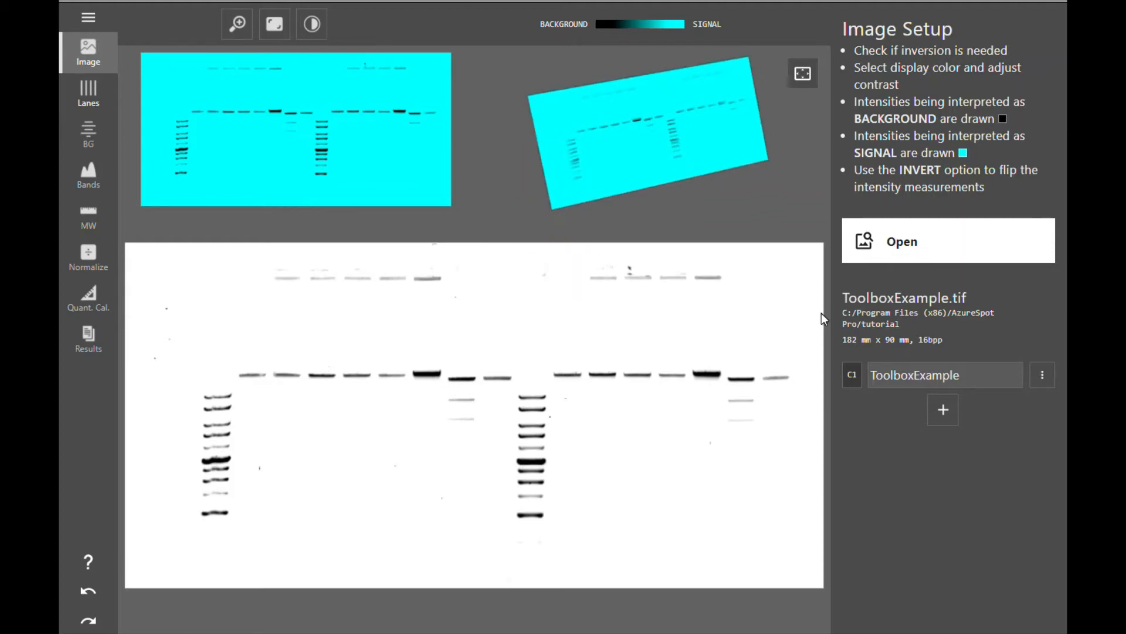
click(1044, 377)
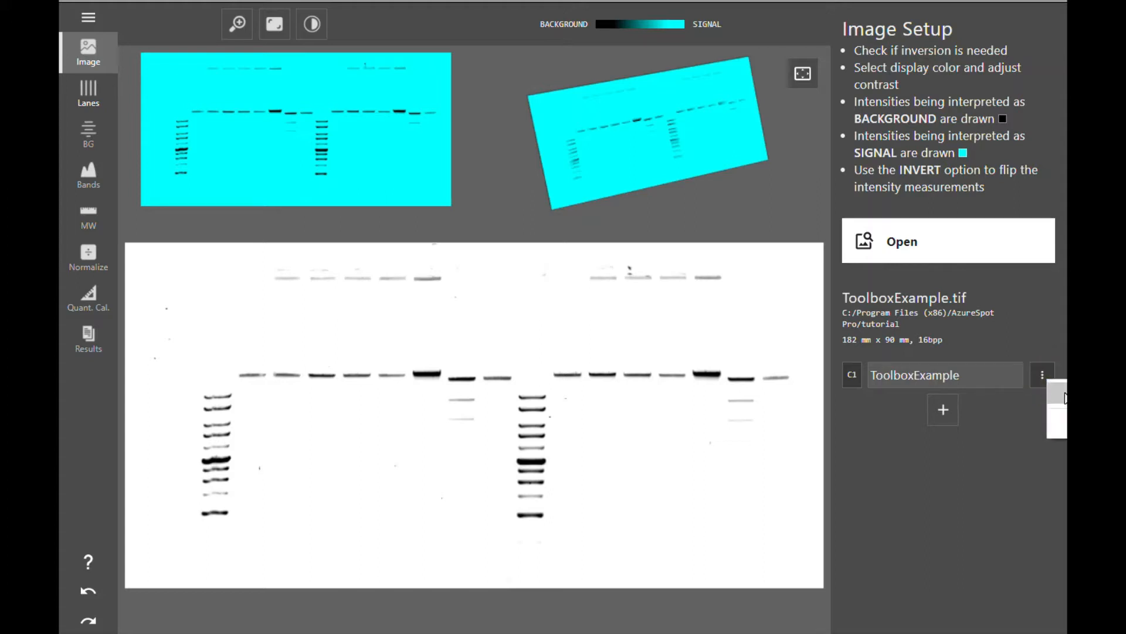
click(1065, 397)
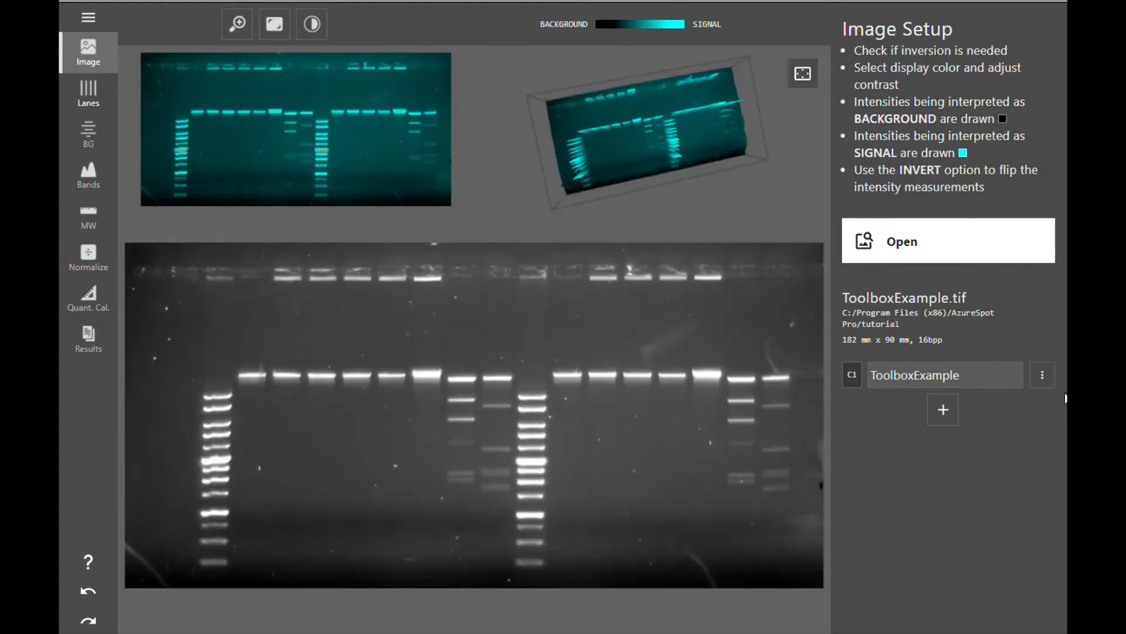
Narrow the image's display contrast range by adjusting the lower and upper histogram limits
click(313, 24)
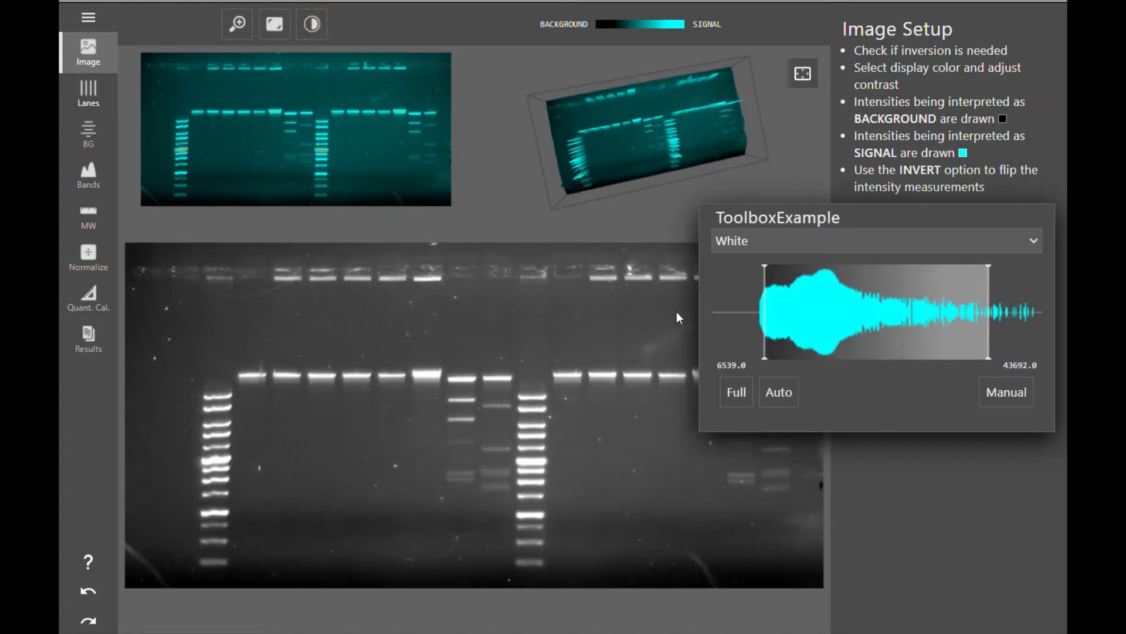
mouse_move(765, 353)
mouse_down()
mouse_move(808, 358)
mouse_move(798, 360)
mouse_up()
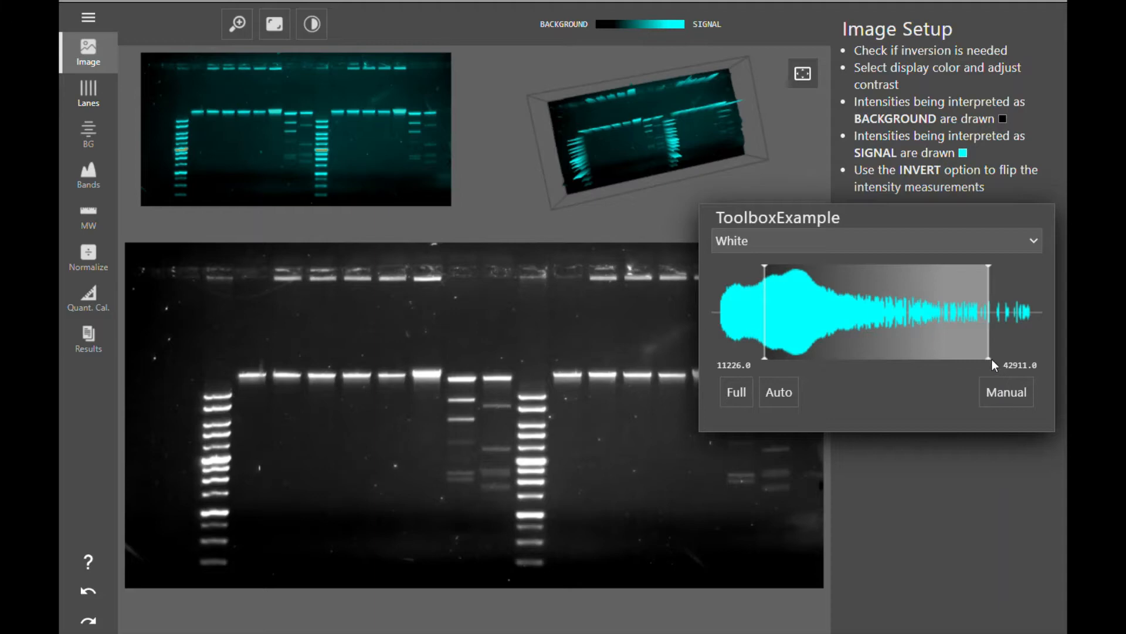
drag(991, 359, 977, 358)
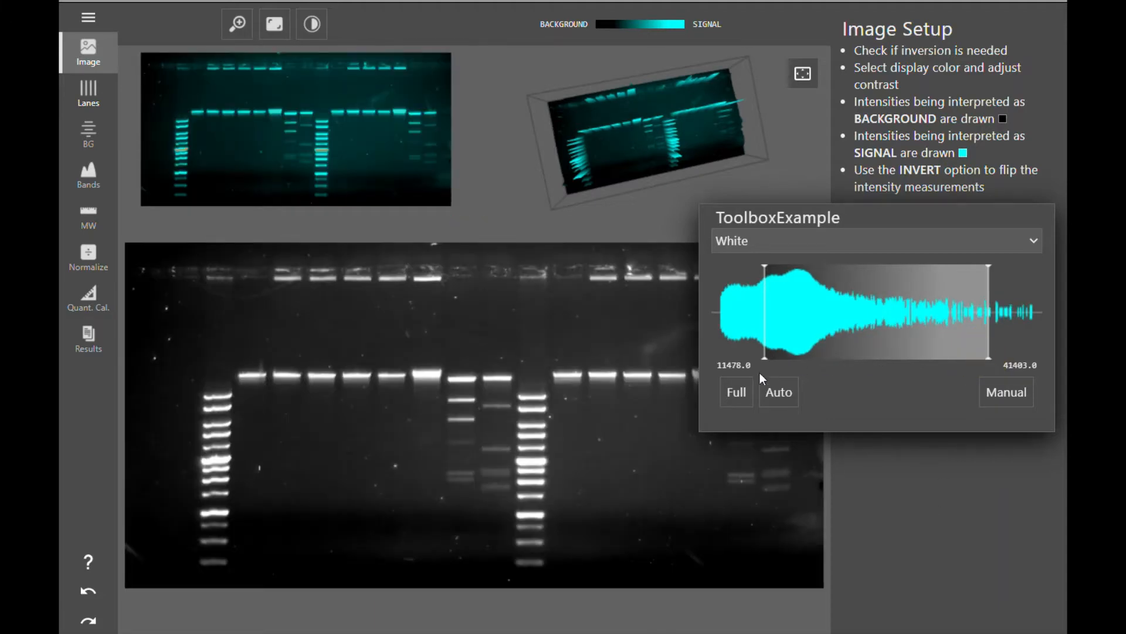
Apply the full contrast range, switch to automatic contrast, and show the manual range entry fields
click(736, 392)
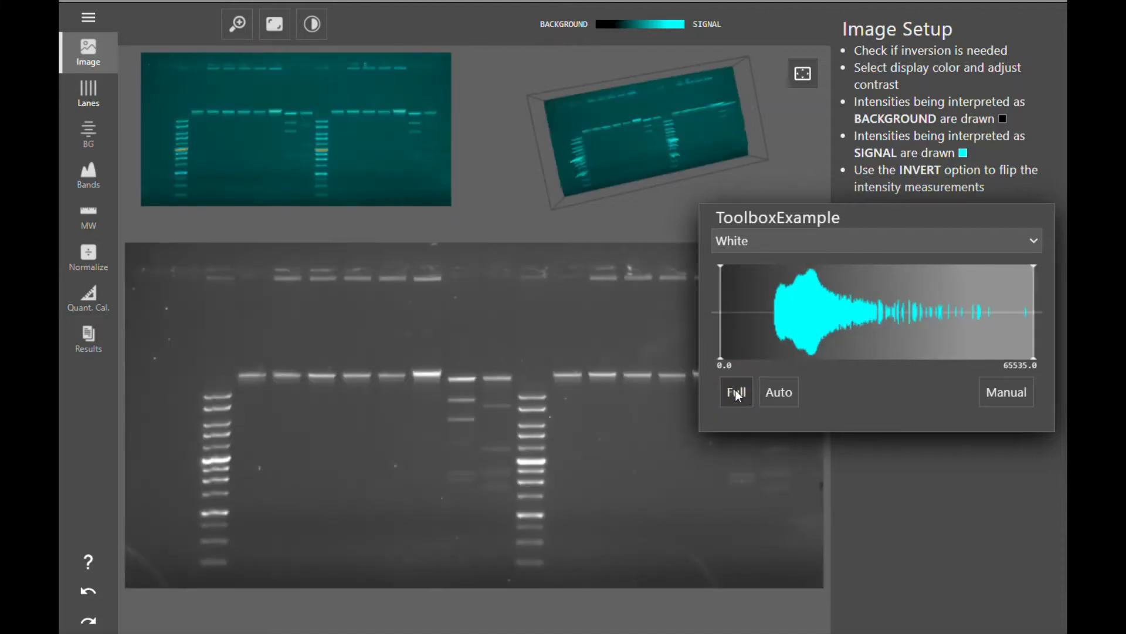
click(779, 392)
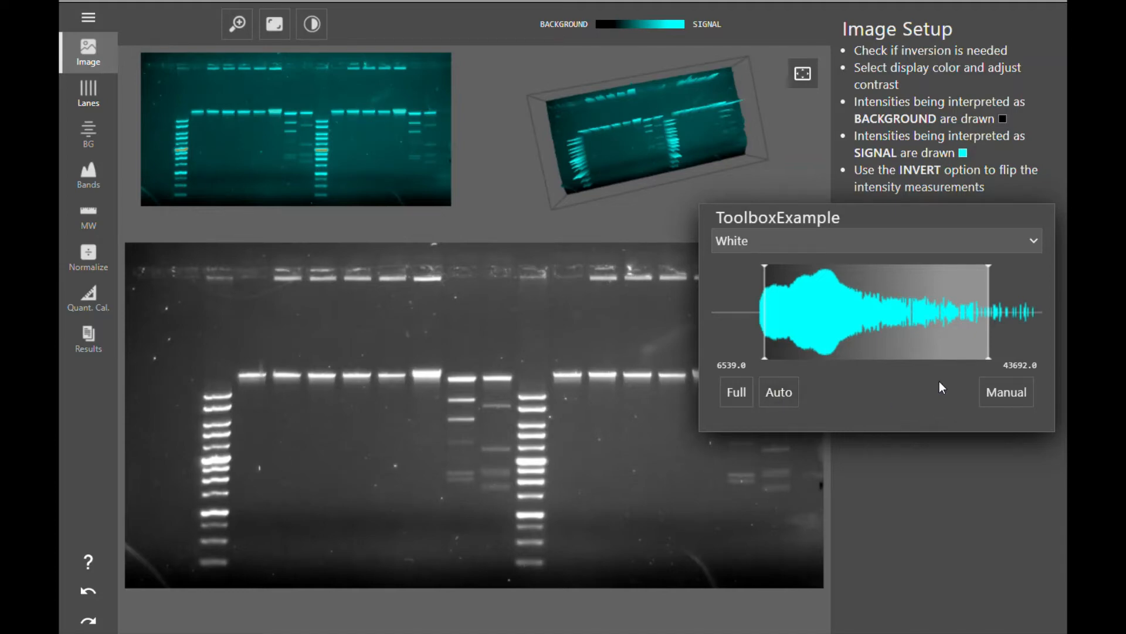
click(996, 395)
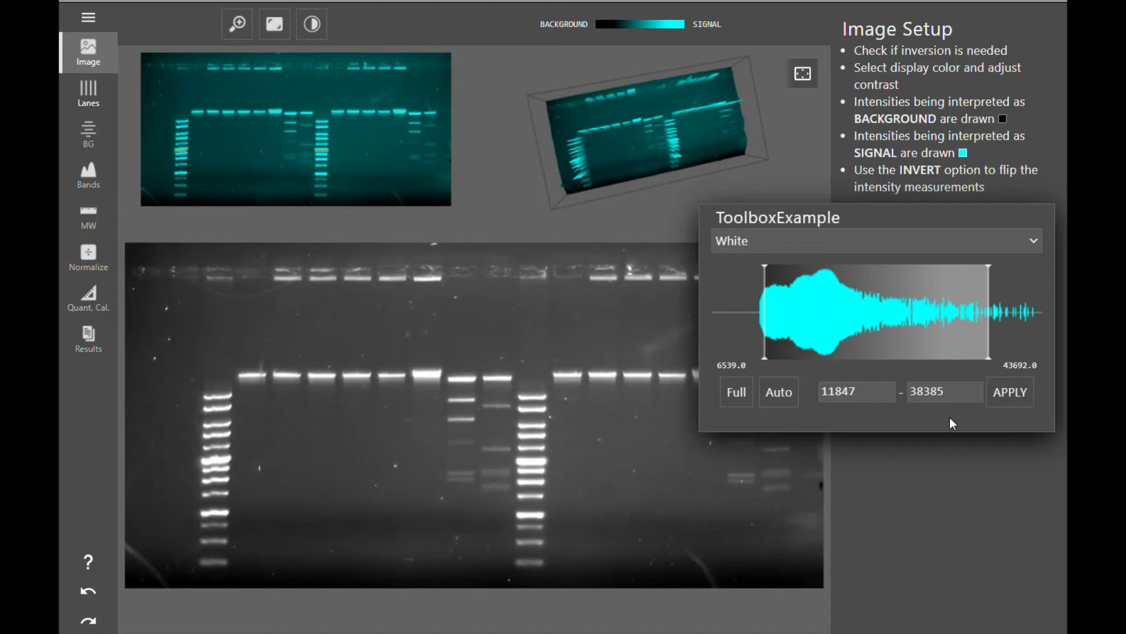
Try the Heatmap 1, Coomassie Blue and Silver Stain display colors, return to White, and close the contrast settings
click(1009, 245)
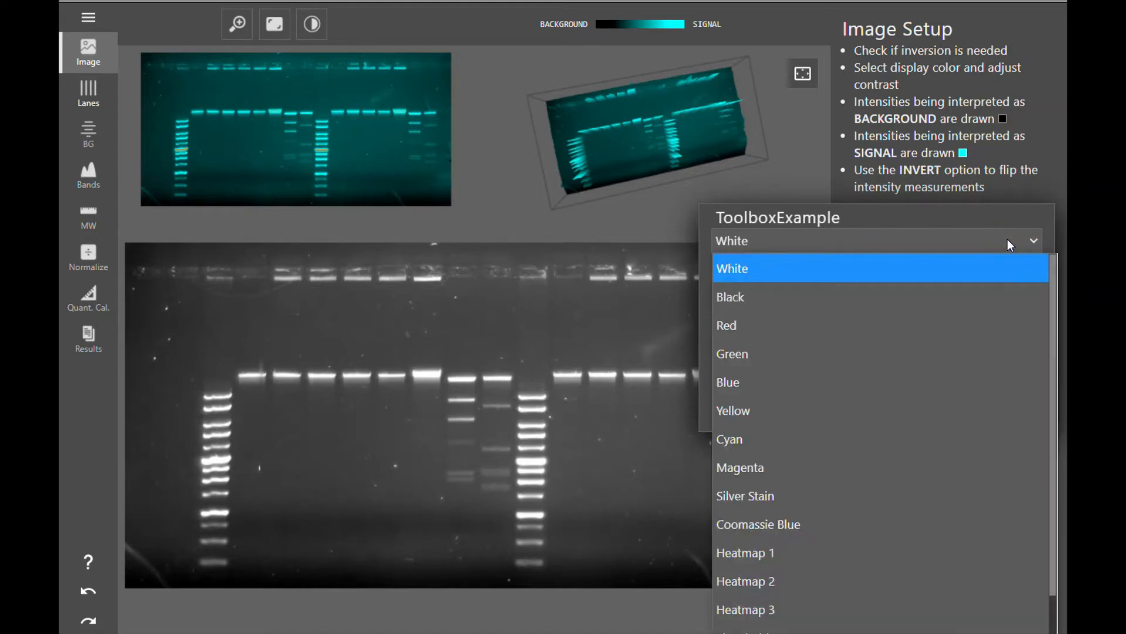
scroll(961, 324, down, 1)
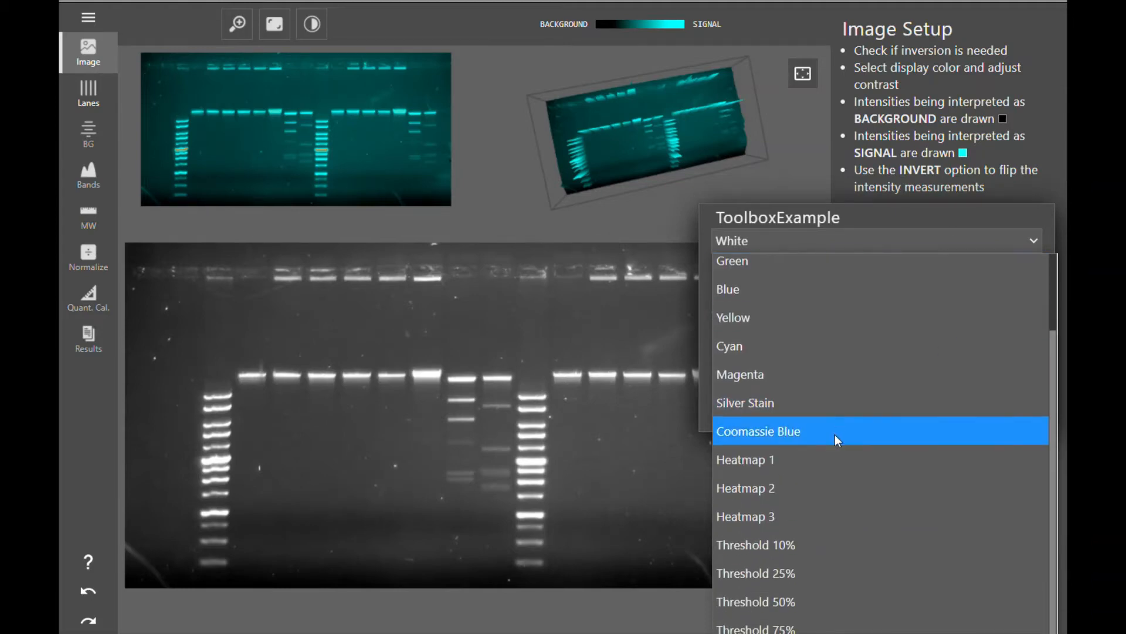
click(833, 456)
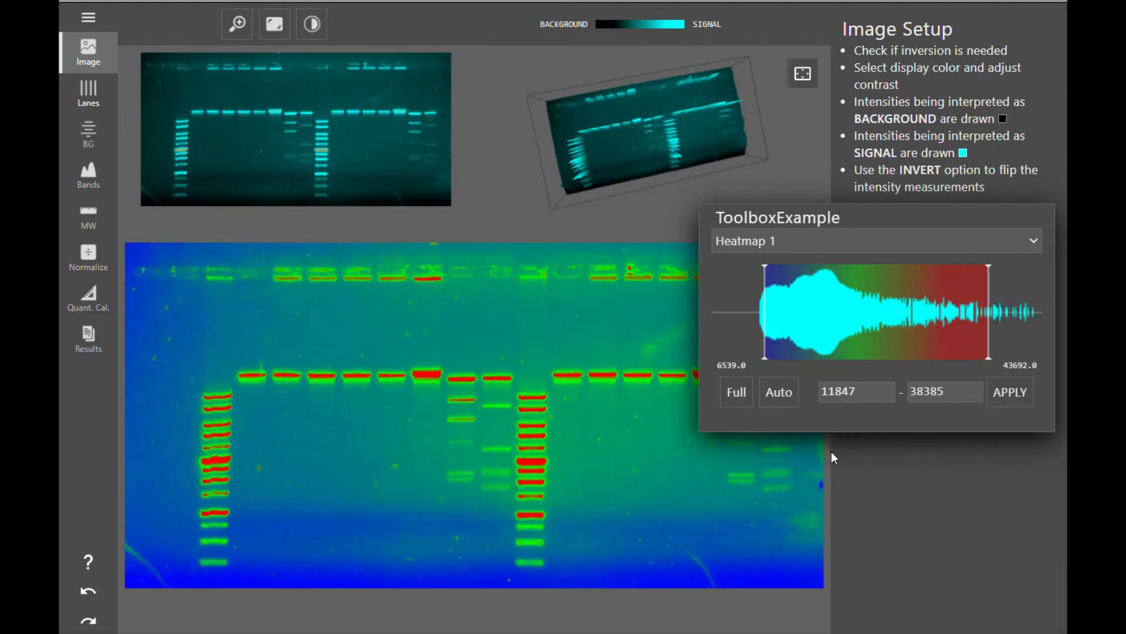
click(913, 242)
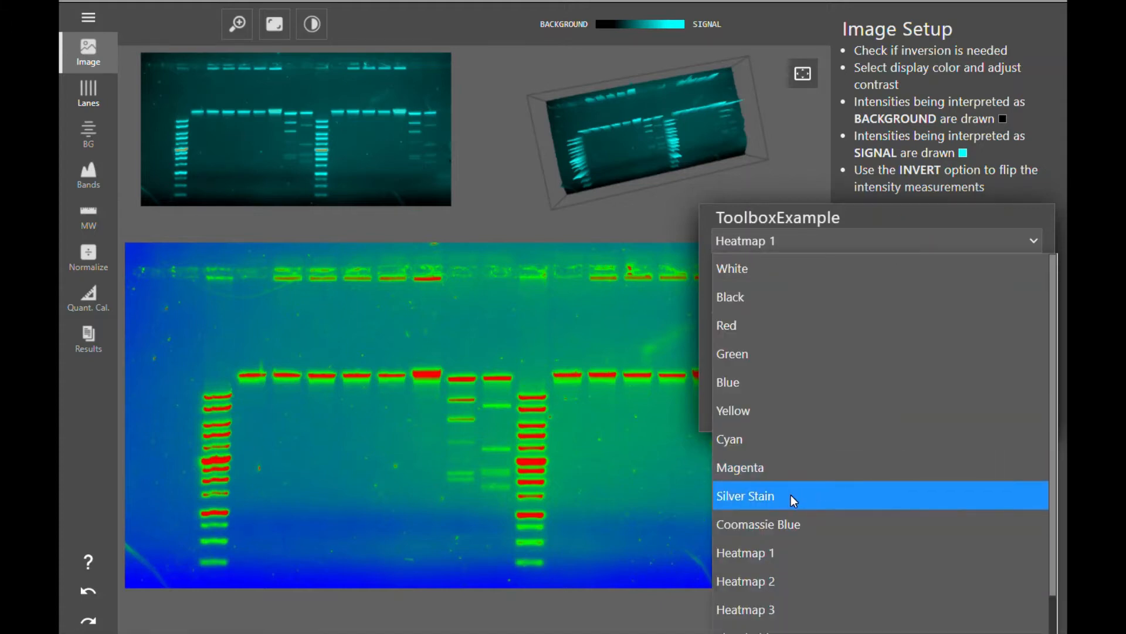
click(789, 519)
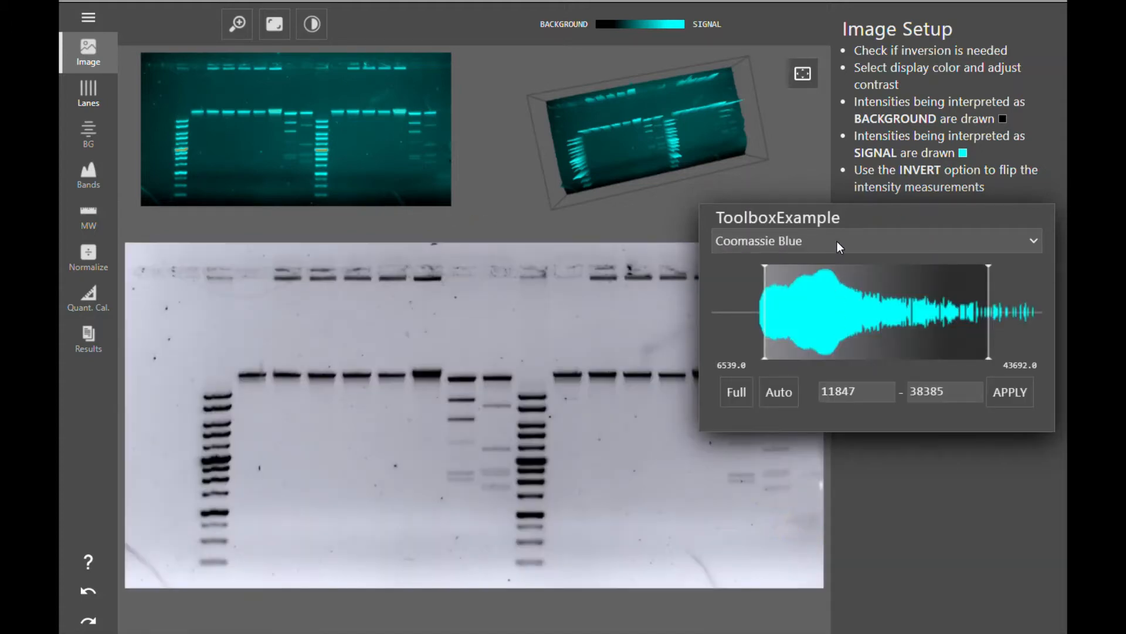
click(838, 242)
click(795, 490)
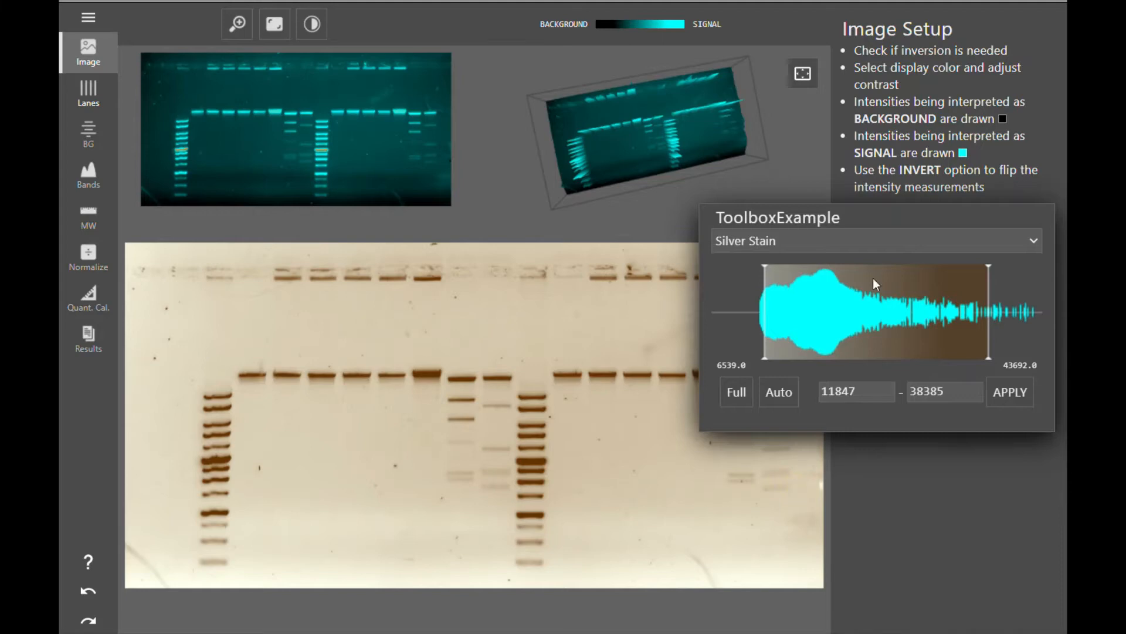
click(877, 235)
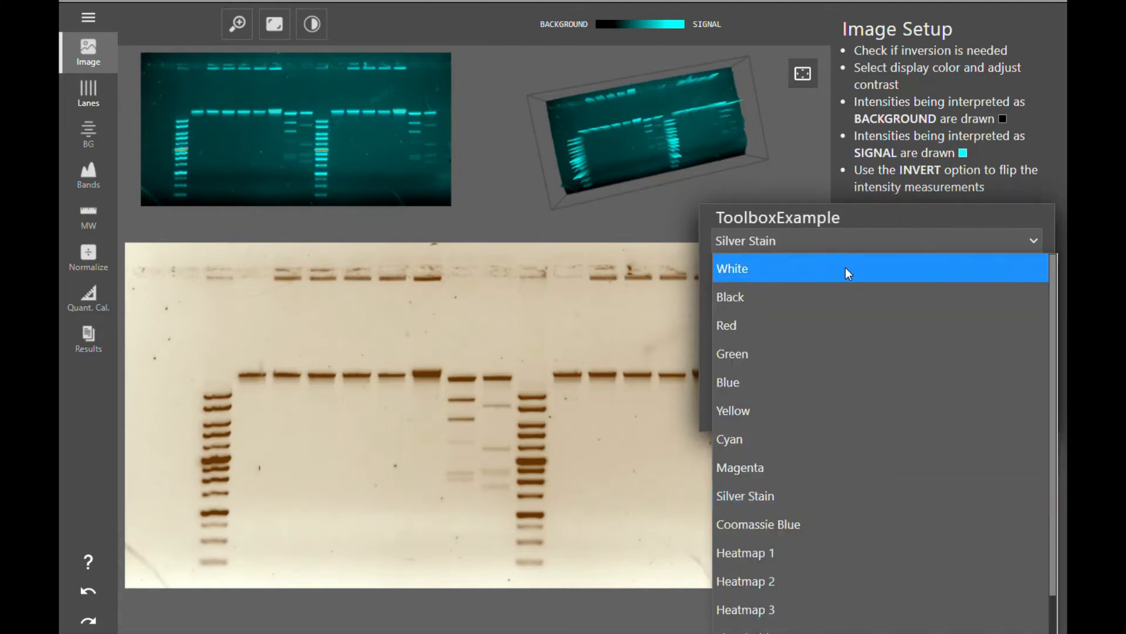
click(846, 267)
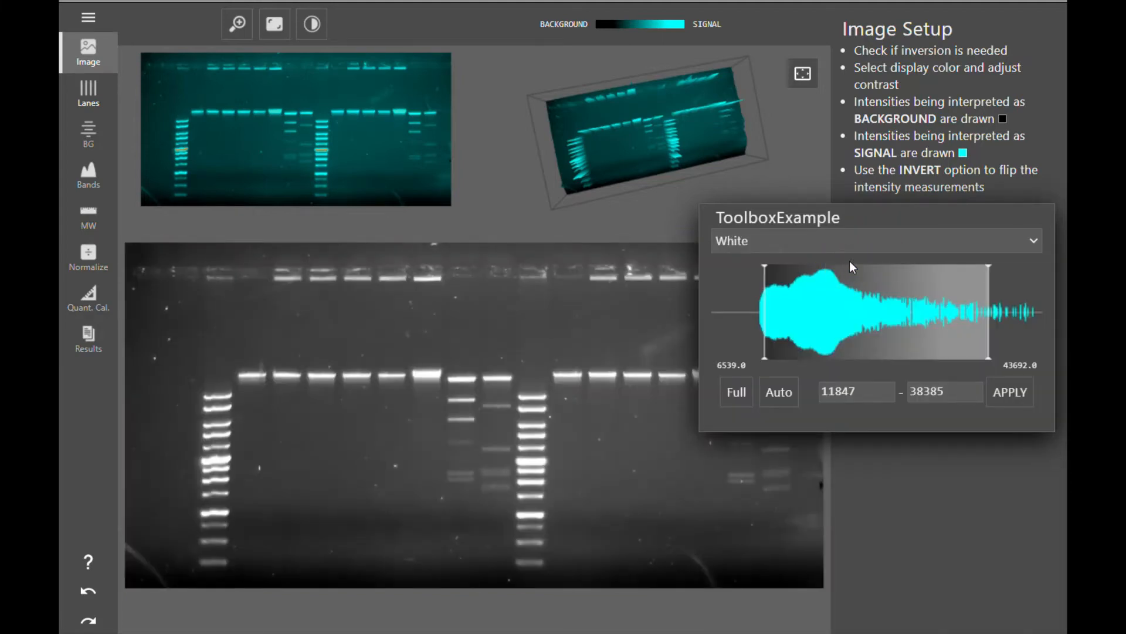
click(1037, 246)
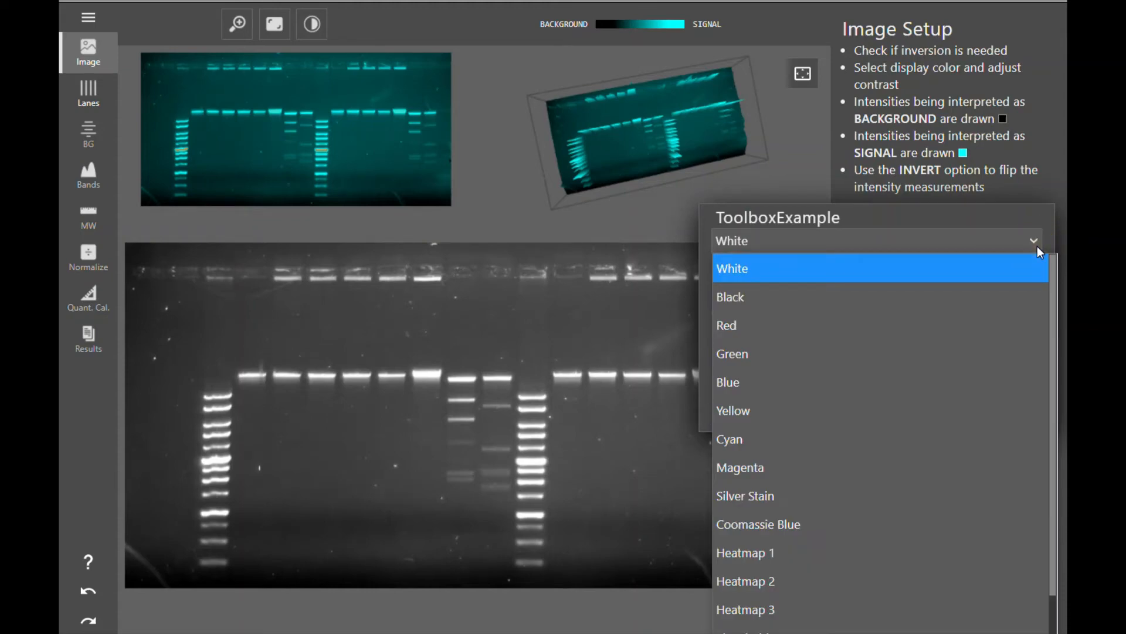
click(663, 210)
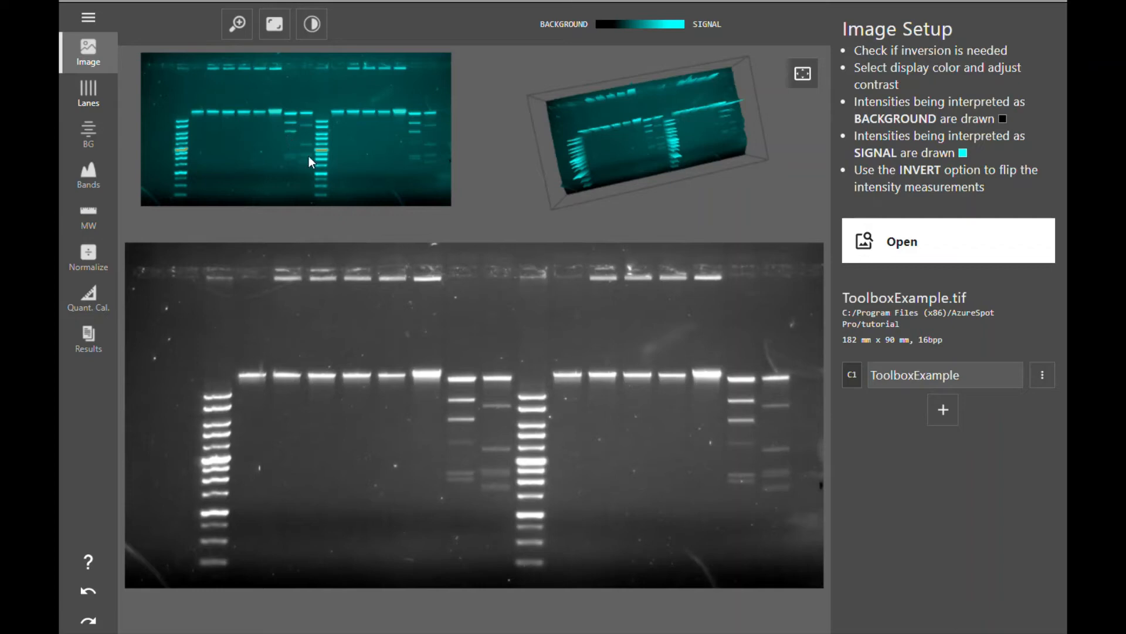
Create a 9-lane box on the gel spanning from the first ladder lane up to the second ladder
drag(558, 198, 552, 122)
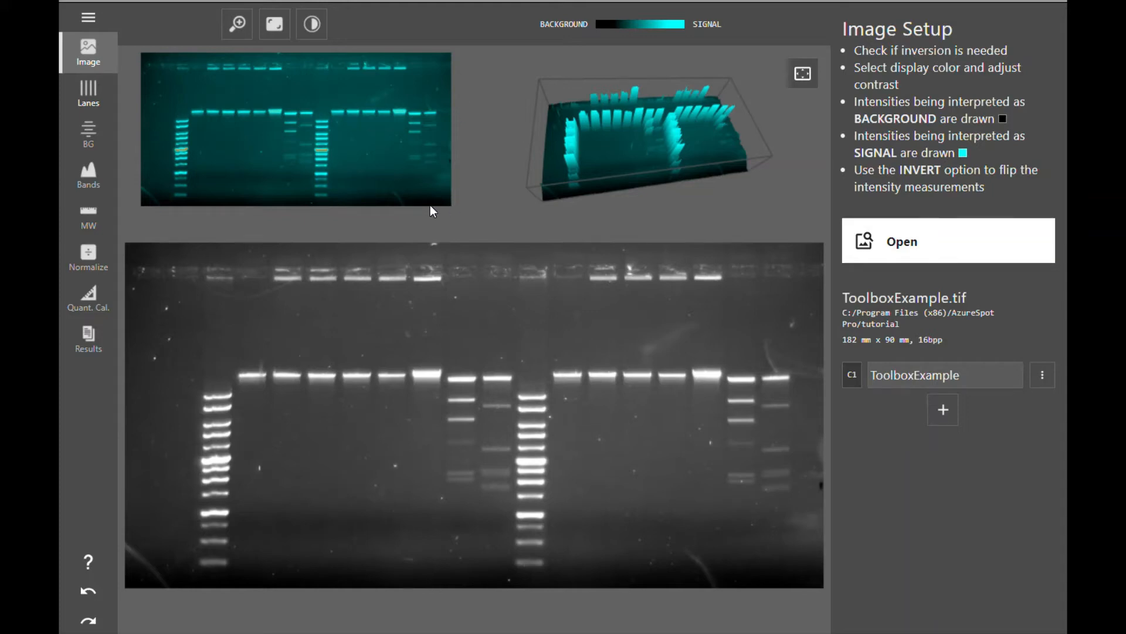
click(99, 98)
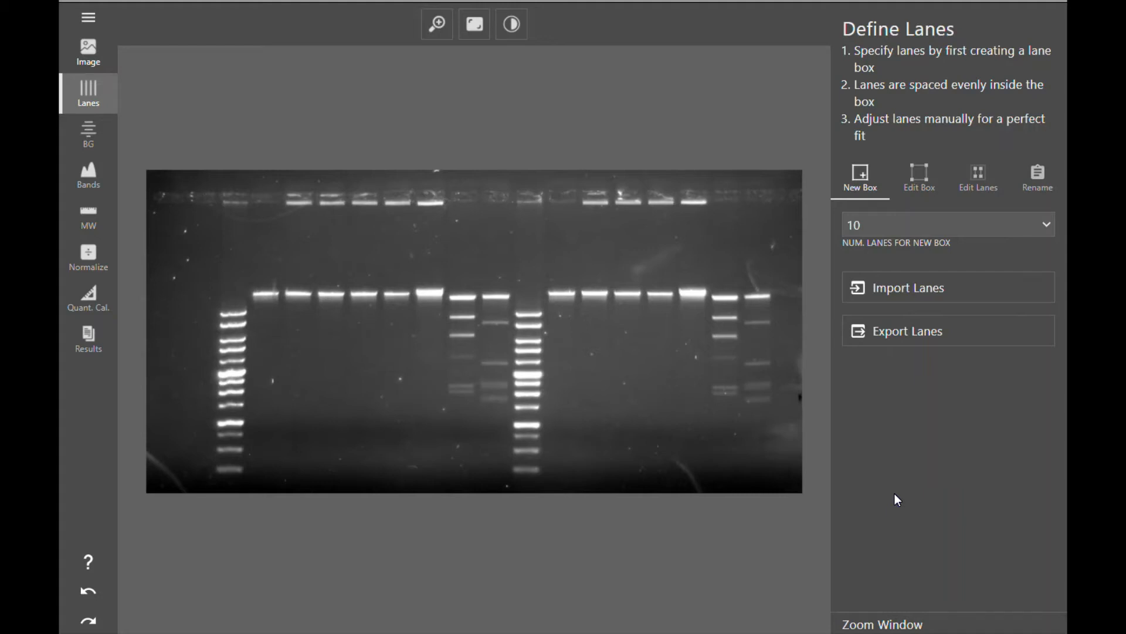
click(916, 221)
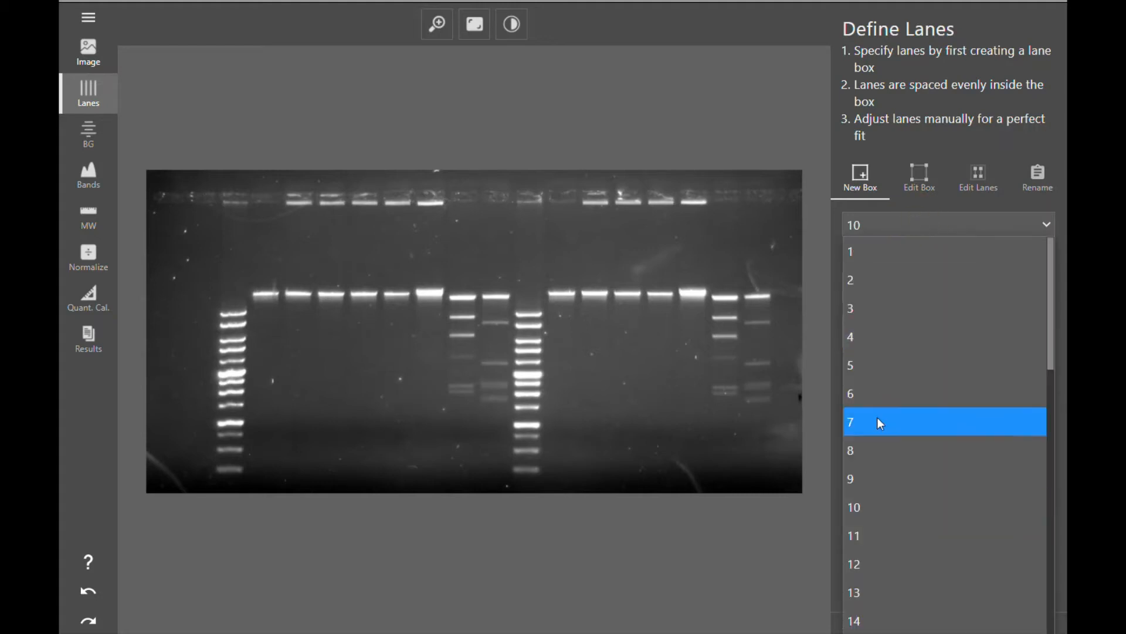
click(871, 477)
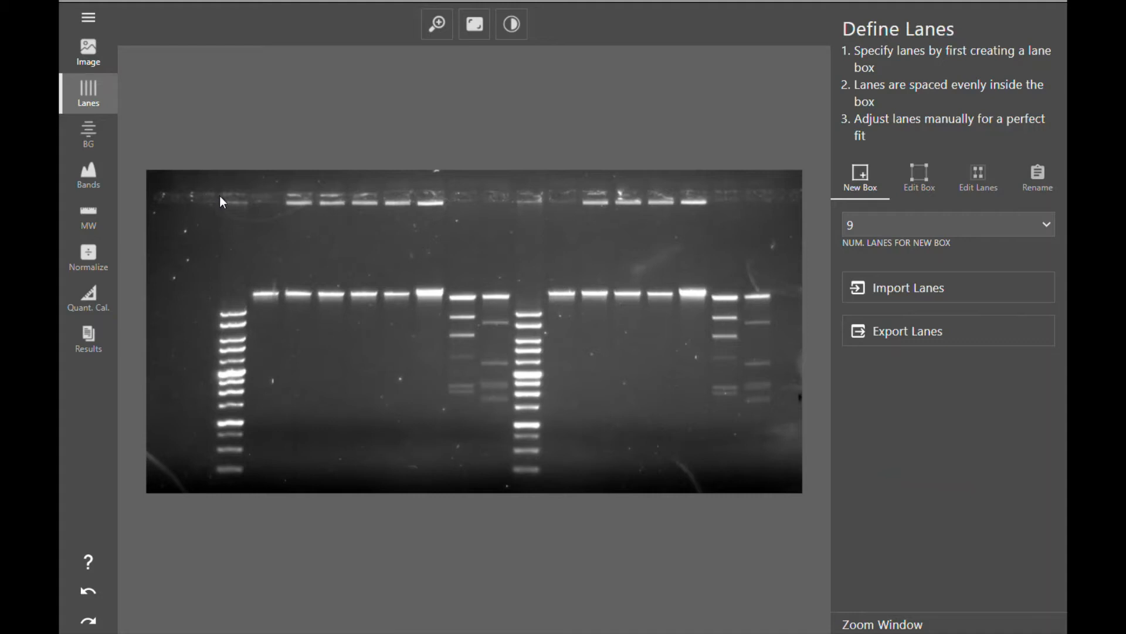
drag(219, 193, 514, 481)
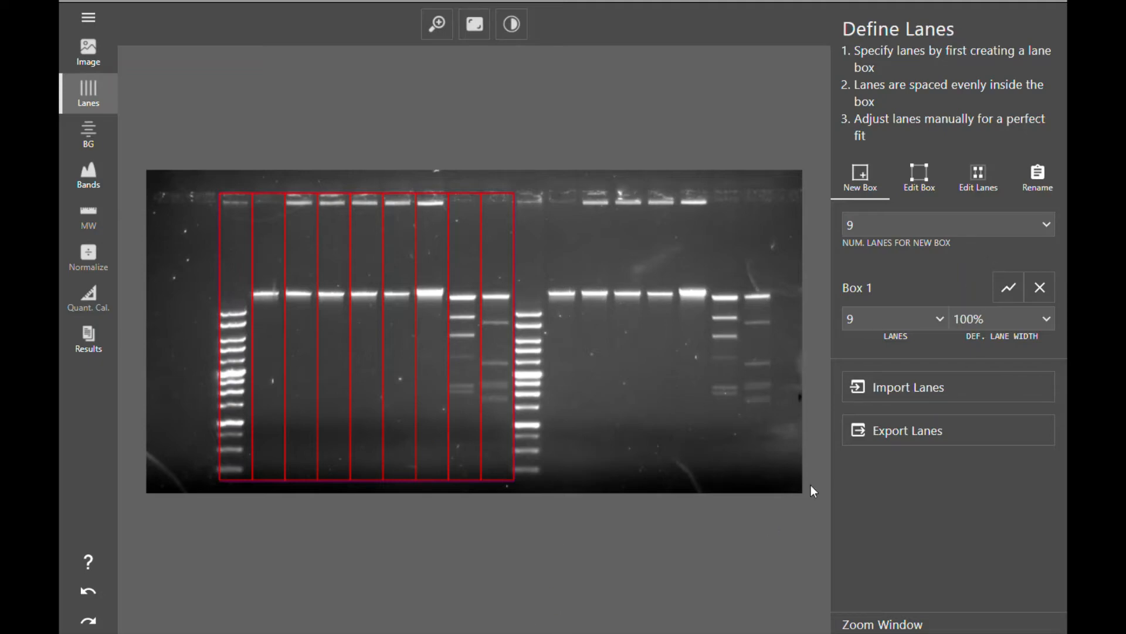
Create an 8-lane box adjoining the first, covering the second ladder and the remaining sample lanes
click(903, 223)
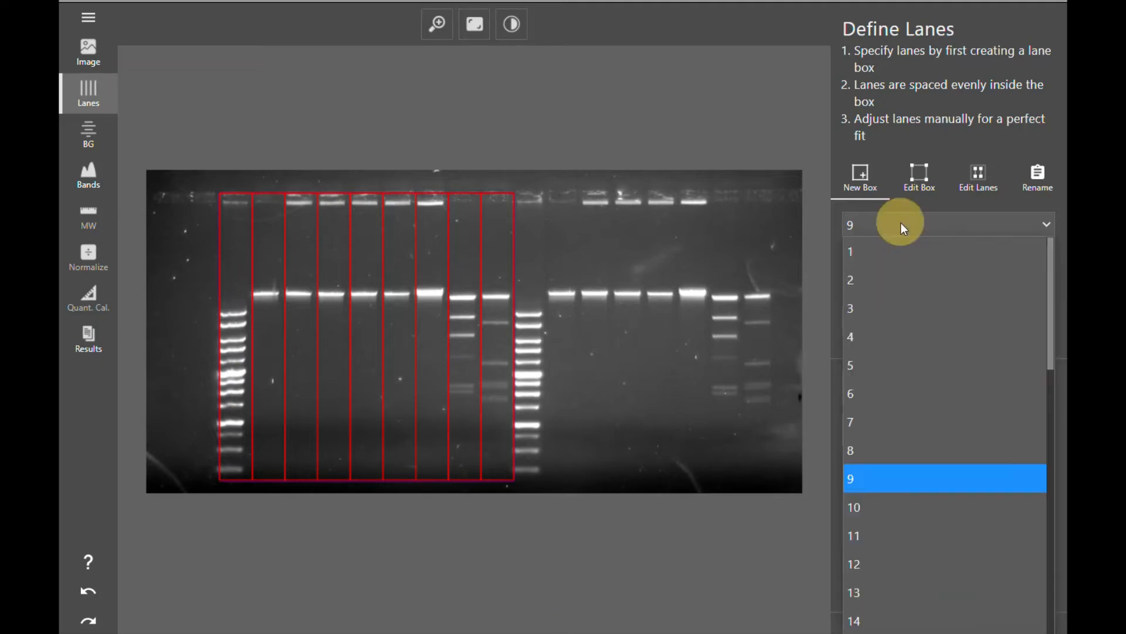
click(862, 446)
drag(515, 194, 769, 483)
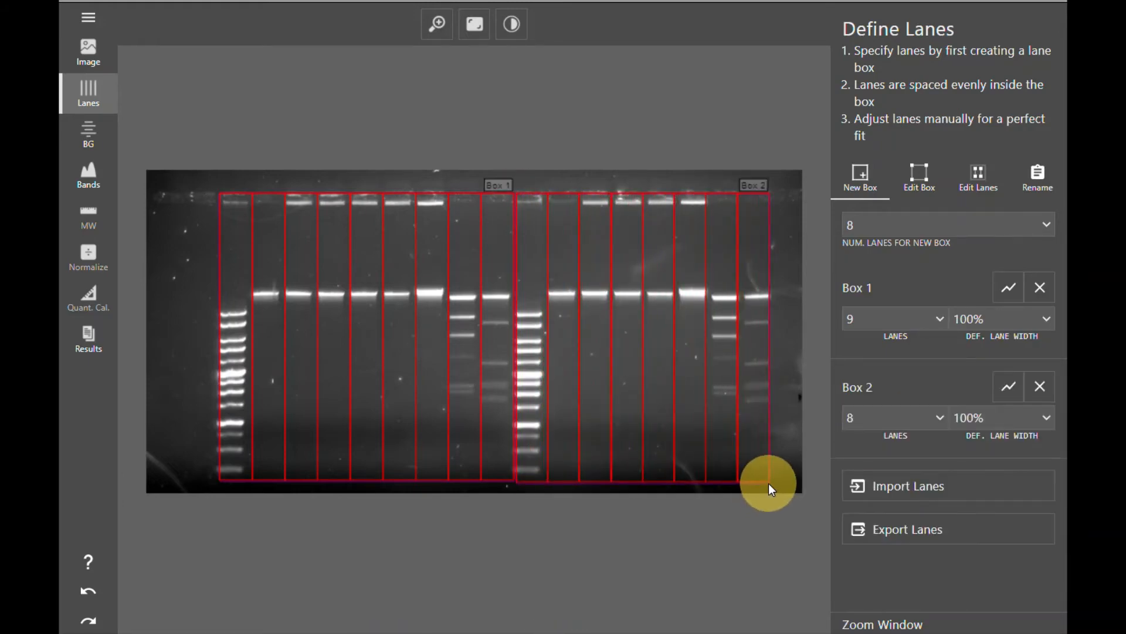
Shift Box 1 slightly left on the gel and nudge the upper side handles on the left edges of both boxes
click(919, 173)
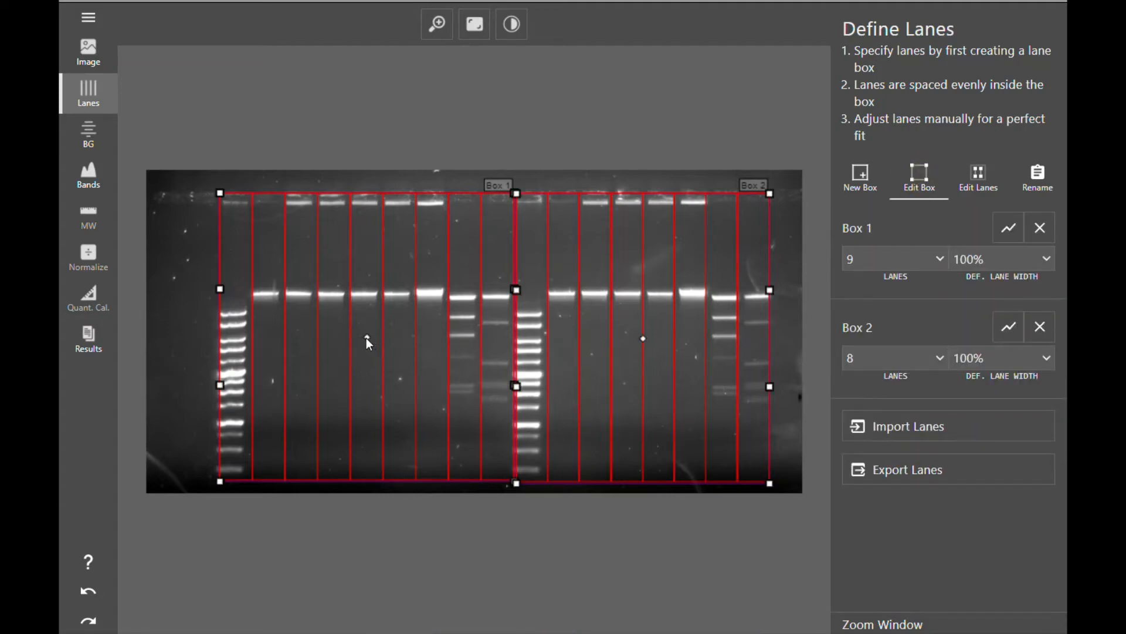
mouse_move(367, 337)
mouse_down()
mouse_move(349, 339)
mouse_move(364, 337)
mouse_up()
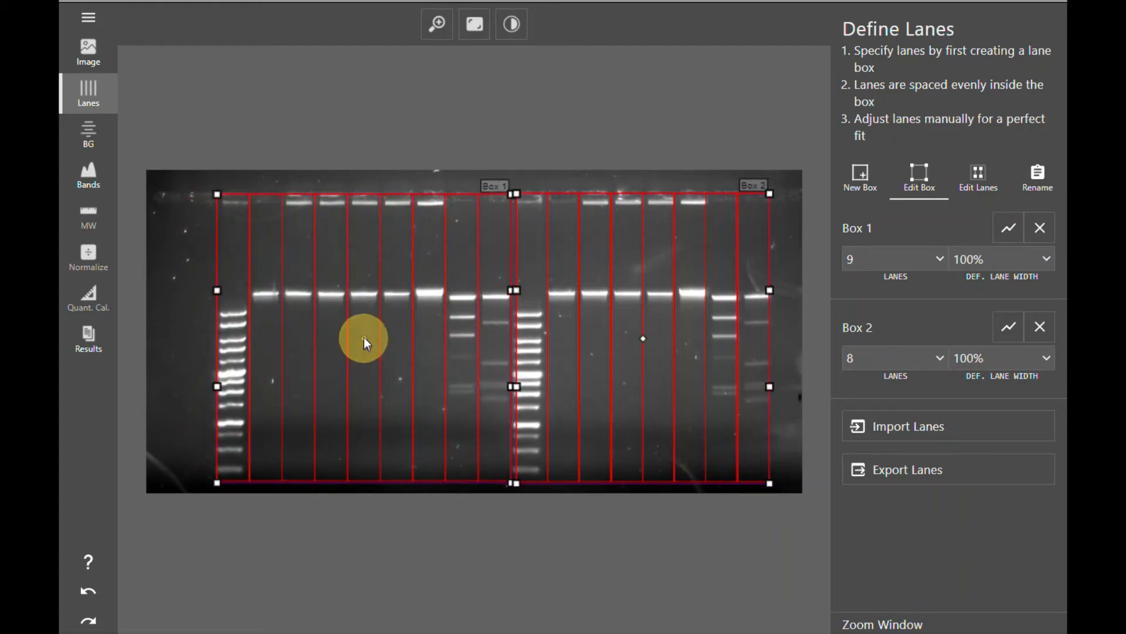
mouse_move(217, 291)
mouse_down()
mouse_move(301, 294)
mouse_move(213, 289)
mouse_move(238, 299)
mouse_move(216, 302)
mouse_up()
mouse_move(515, 289)
mouse_down()
mouse_move(649, 289)
mouse_move(515, 295)
mouse_up()
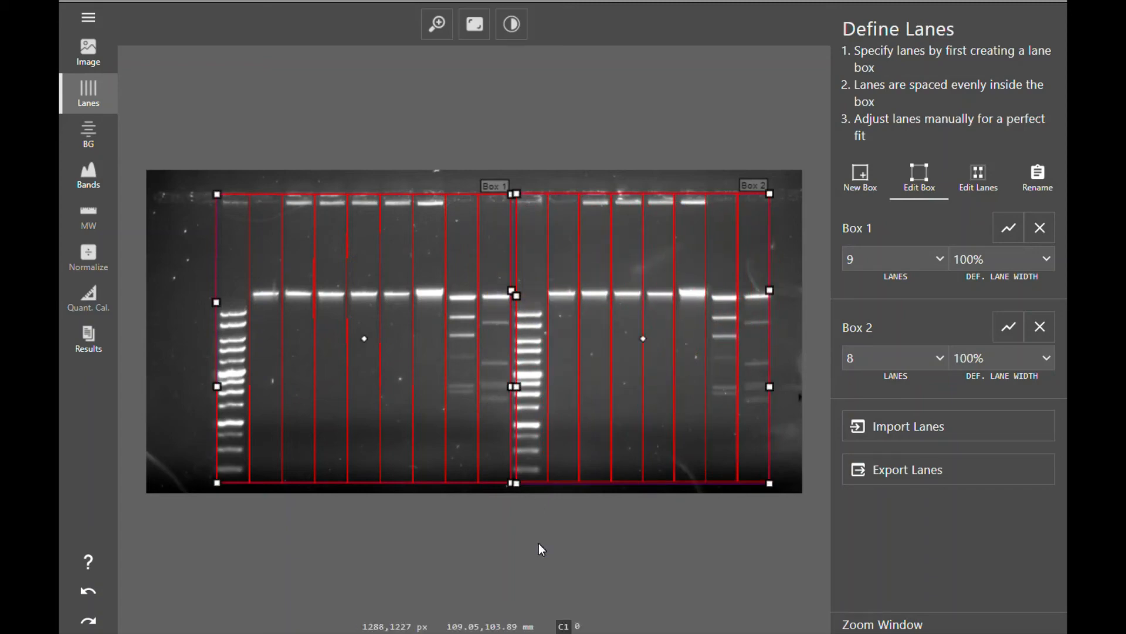
Add adjustment points along the upper and lower edges of Box 1 and shift the upper point nearest its first lane
click(1004, 232)
click(1004, 232)
click(1005, 232)
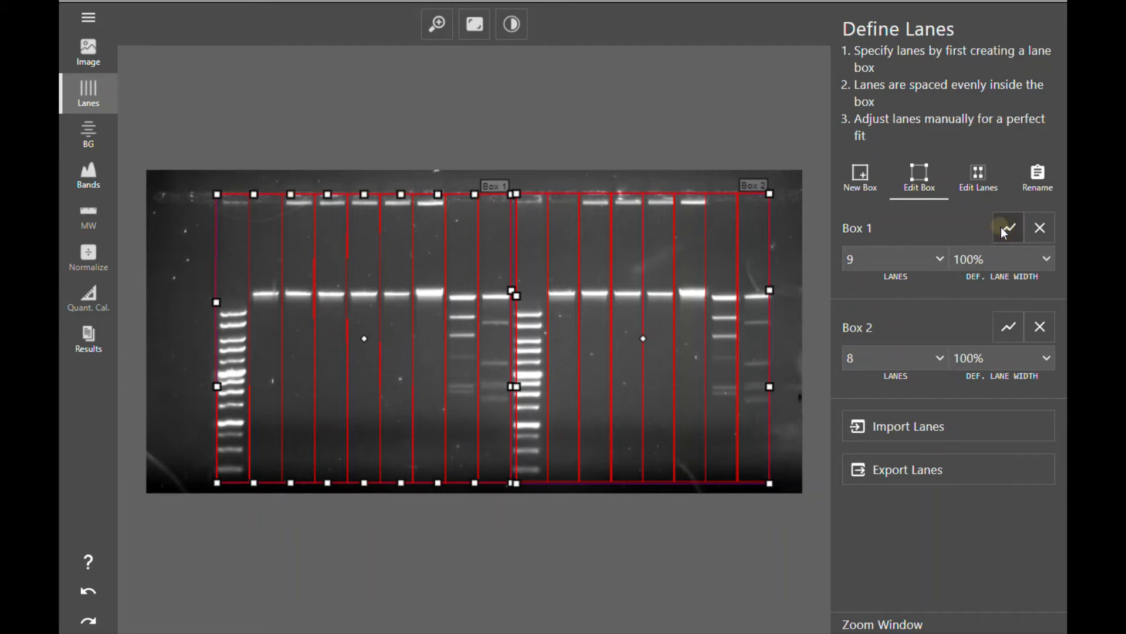
click(1004, 232)
mouse_move(233, 192)
mouse_down()
mouse_move(228, 245)
mouse_move(242, 199)
mouse_move(306, 191)
mouse_move(208, 198)
mouse_move(228, 192)
mouse_up()
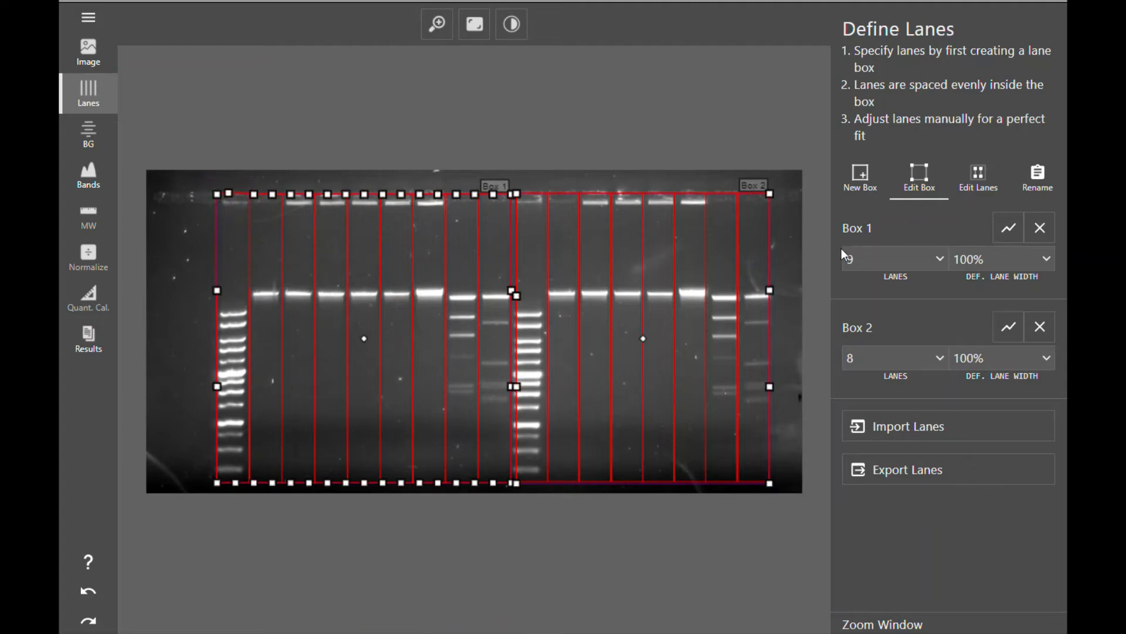
Move lane 10 left onto the second ladder, adjust its upper bend point, and view the lane names available for renaming
click(977, 177)
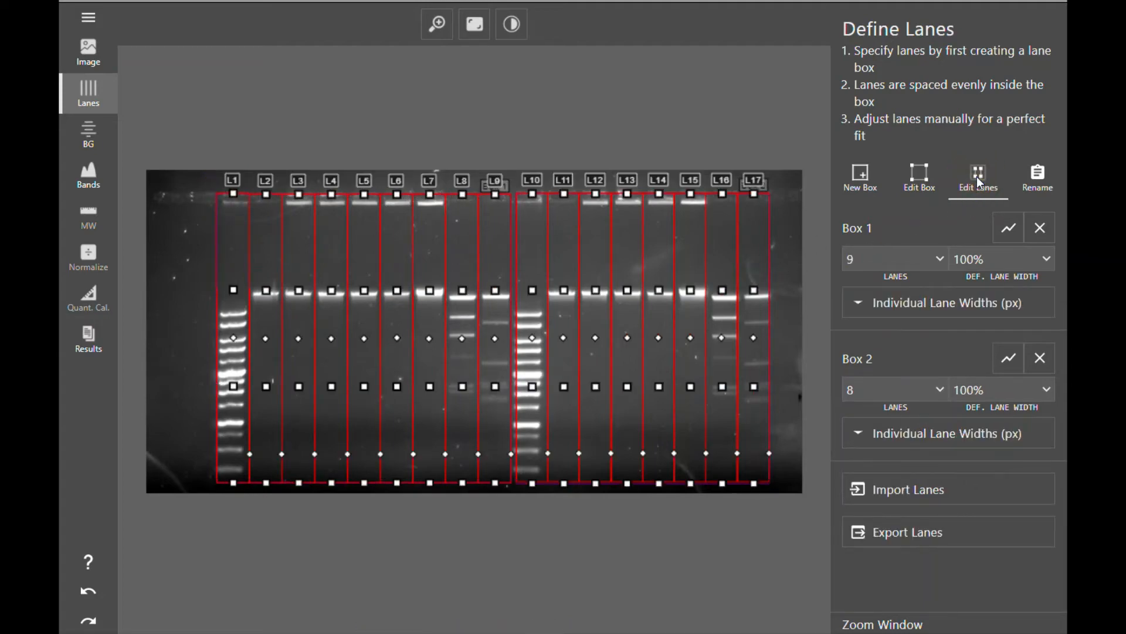
mouse_move(532, 337)
mouse_down()
mouse_move(571, 338)
mouse_move(529, 337)
mouse_up()
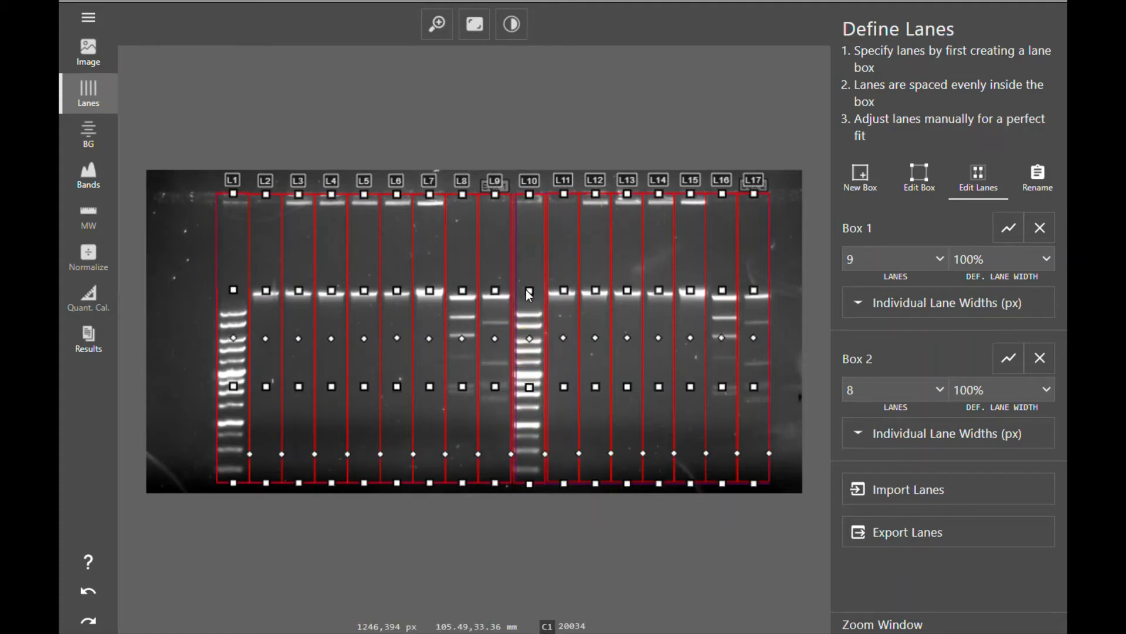
mouse_move(529, 294)
mouse_down()
mouse_move(593, 293)
mouse_move(481, 300)
mouse_move(530, 294)
mouse_up()
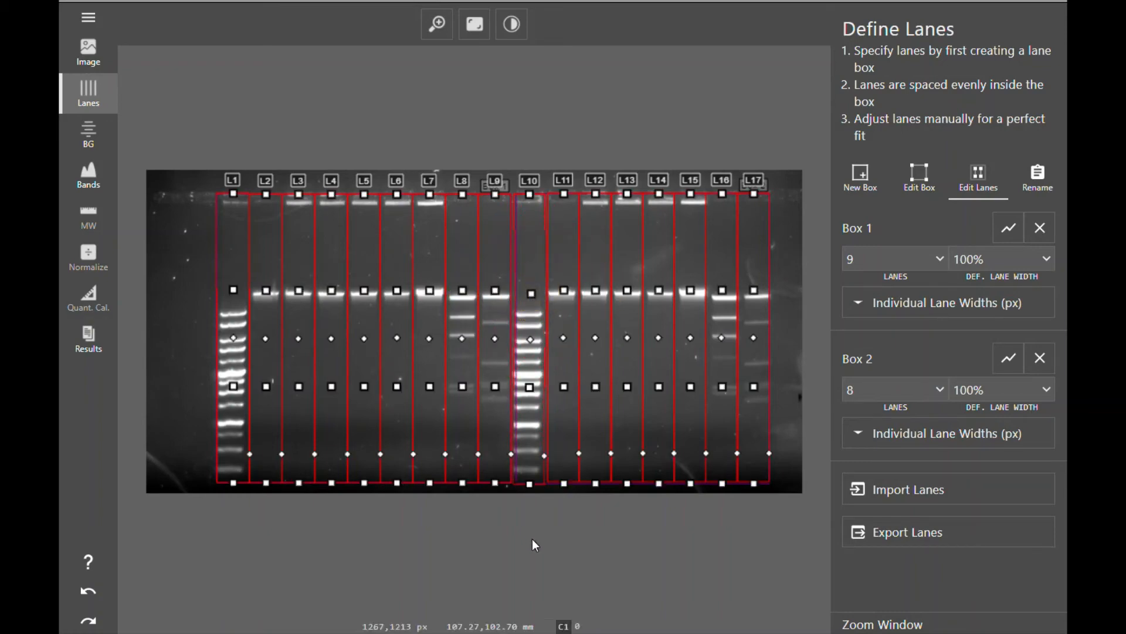
click(1040, 185)
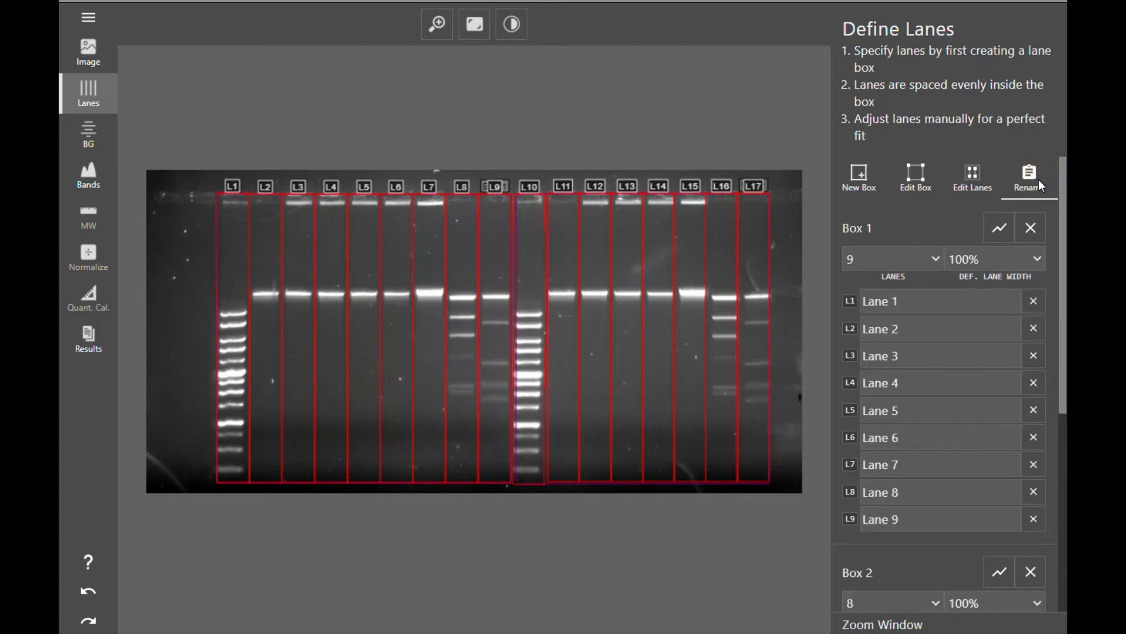
click(911, 179)
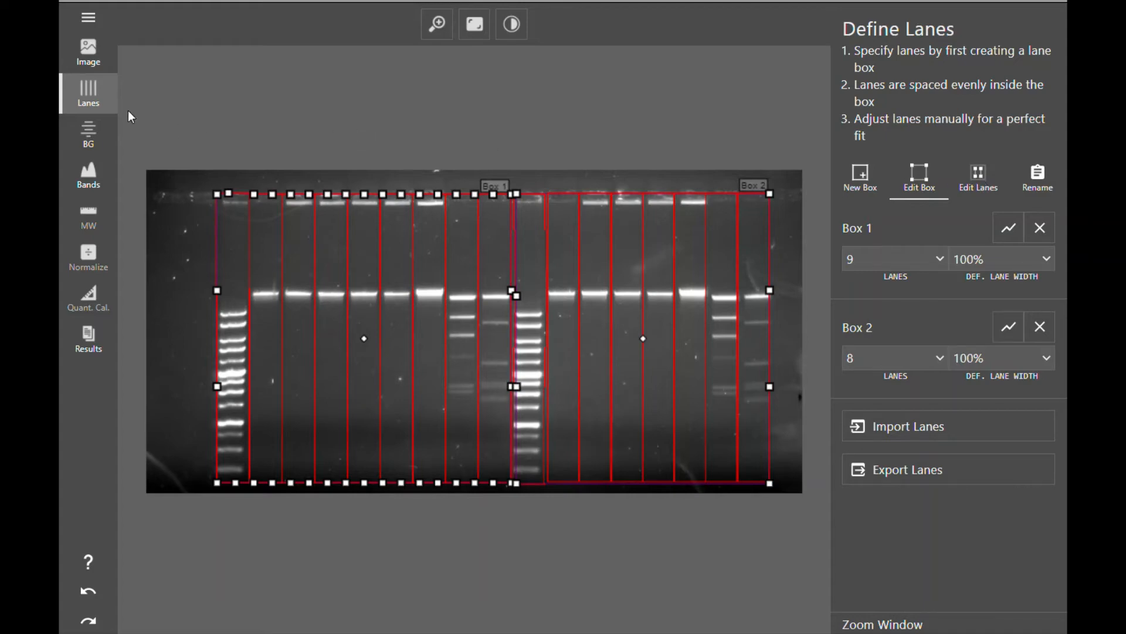
In the background stage's lane table, show Volume, Vol. Raw, Band Vol. and Band Vol. Raw, and hide the width and length columns
click(98, 132)
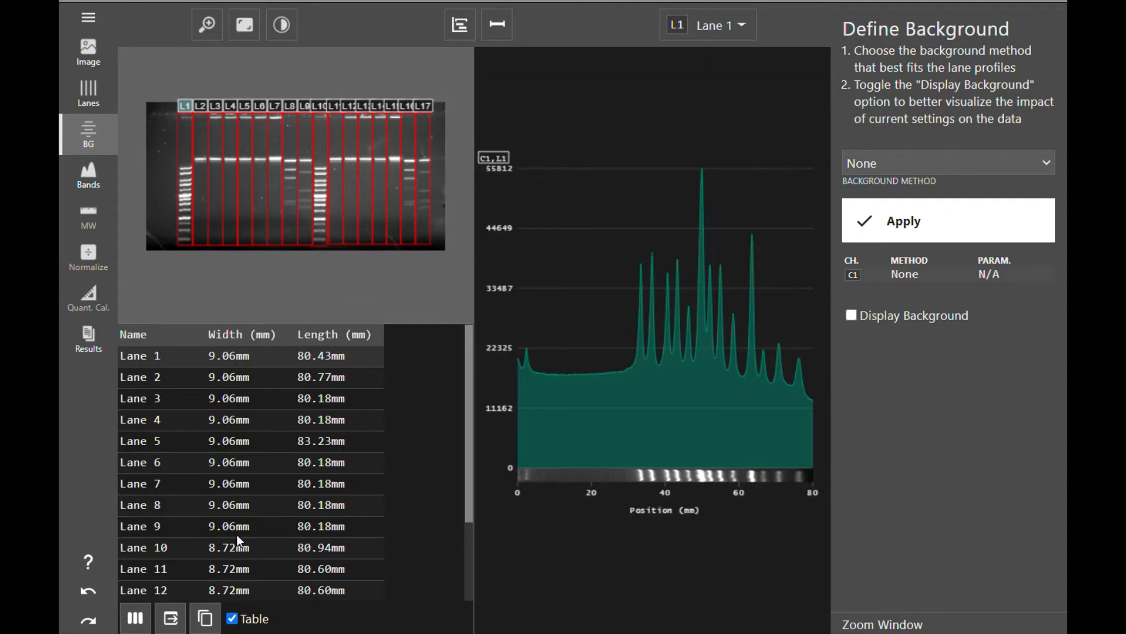
click(145, 625)
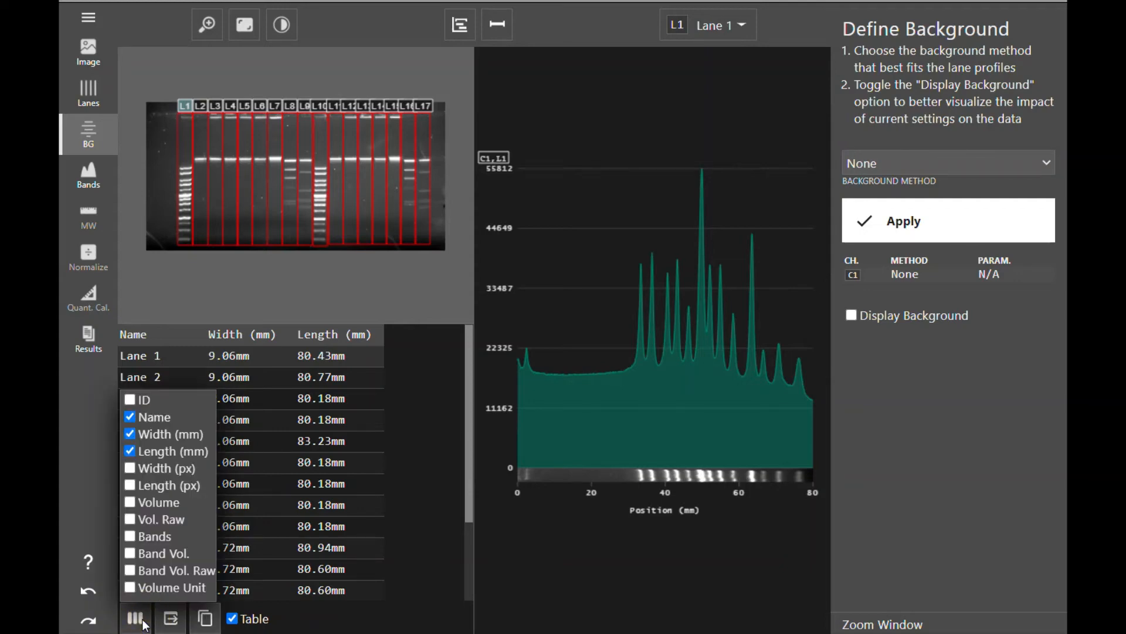
click(130, 502)
click(132, 524)
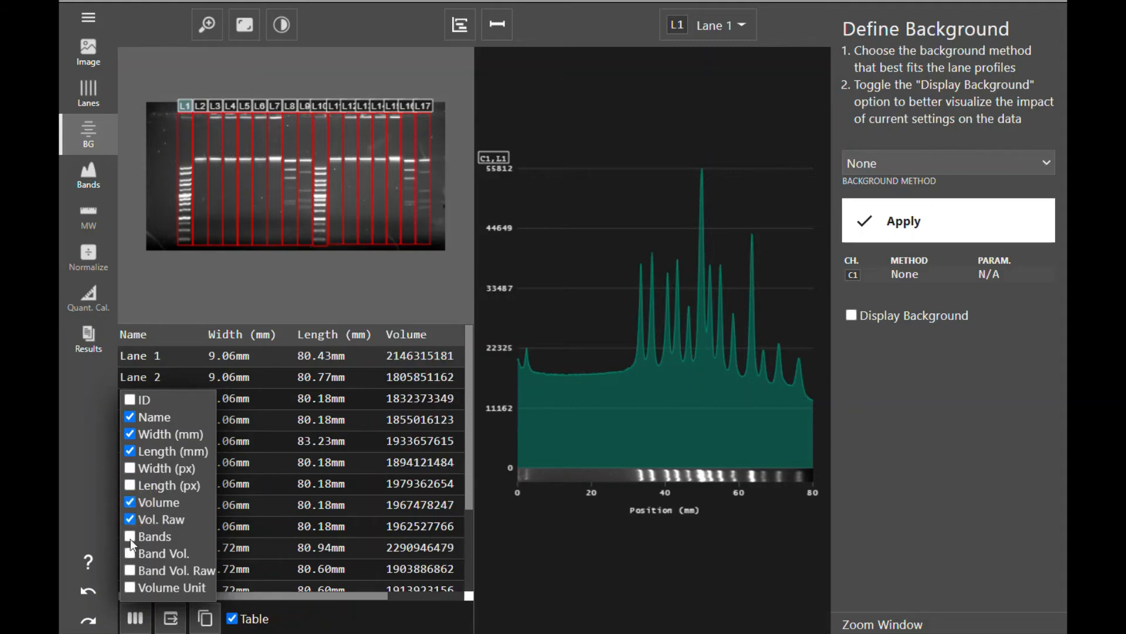
click(129, 554)
click(129, 570)
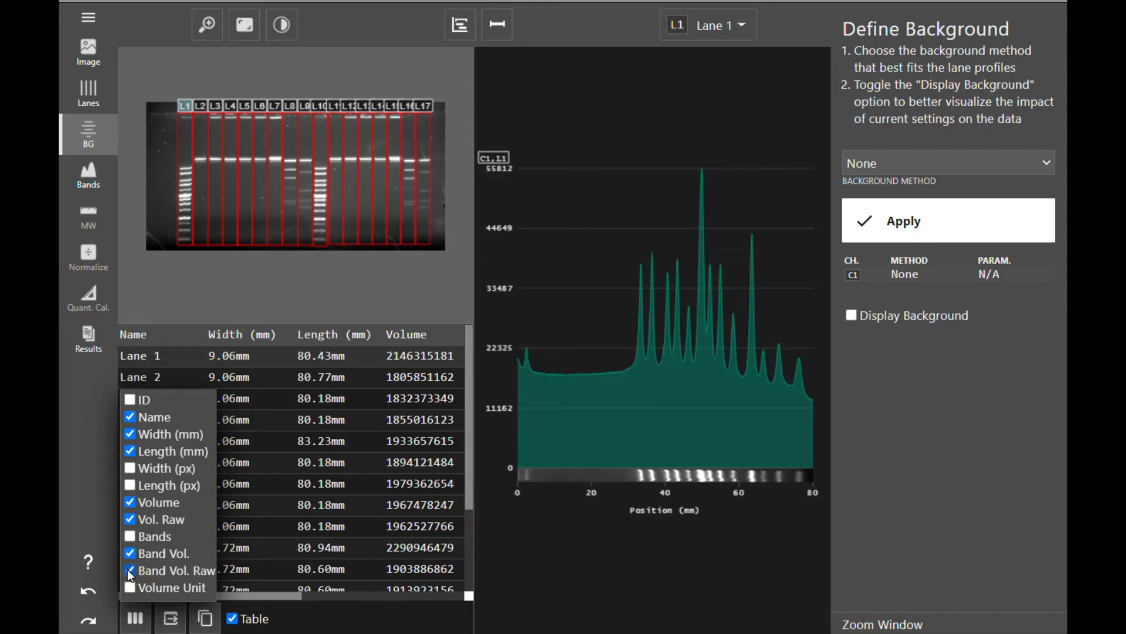
click(883, 589)
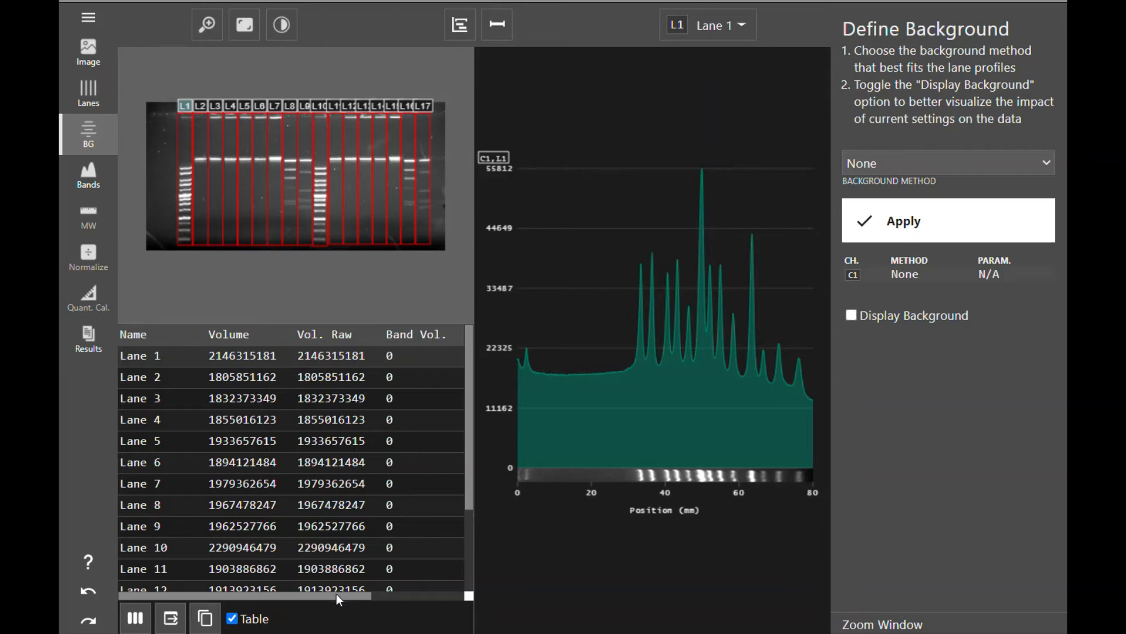
drag(336, 593, 434, 593)
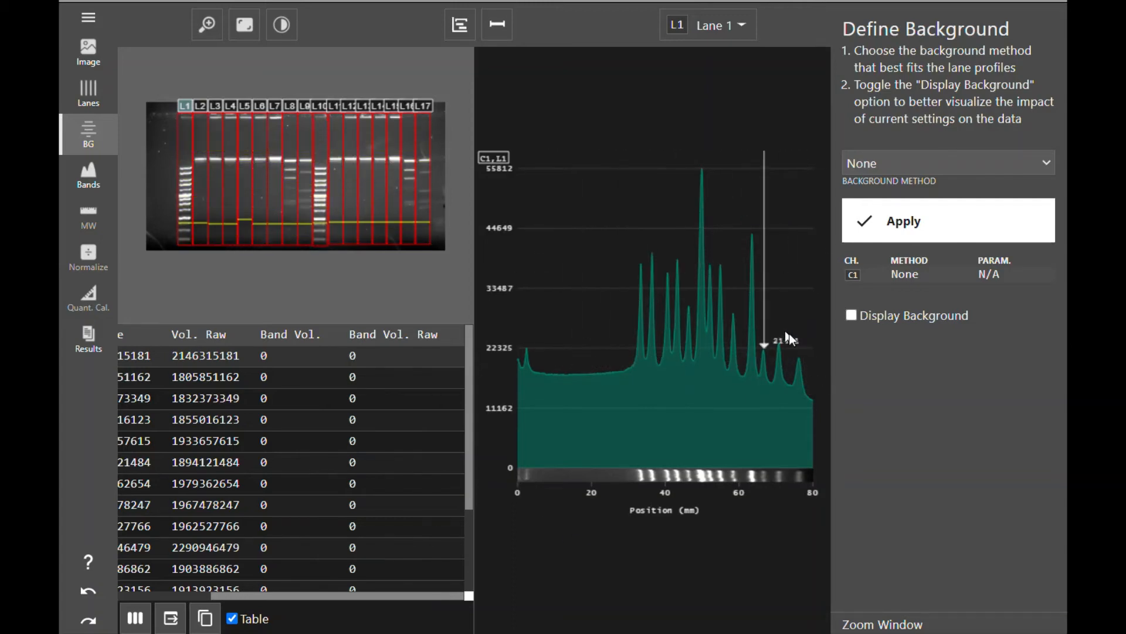
View the intensity profiles of lanes 2, 4, 7 and 5 one at a time
click(200, 106)
click(231, 104)
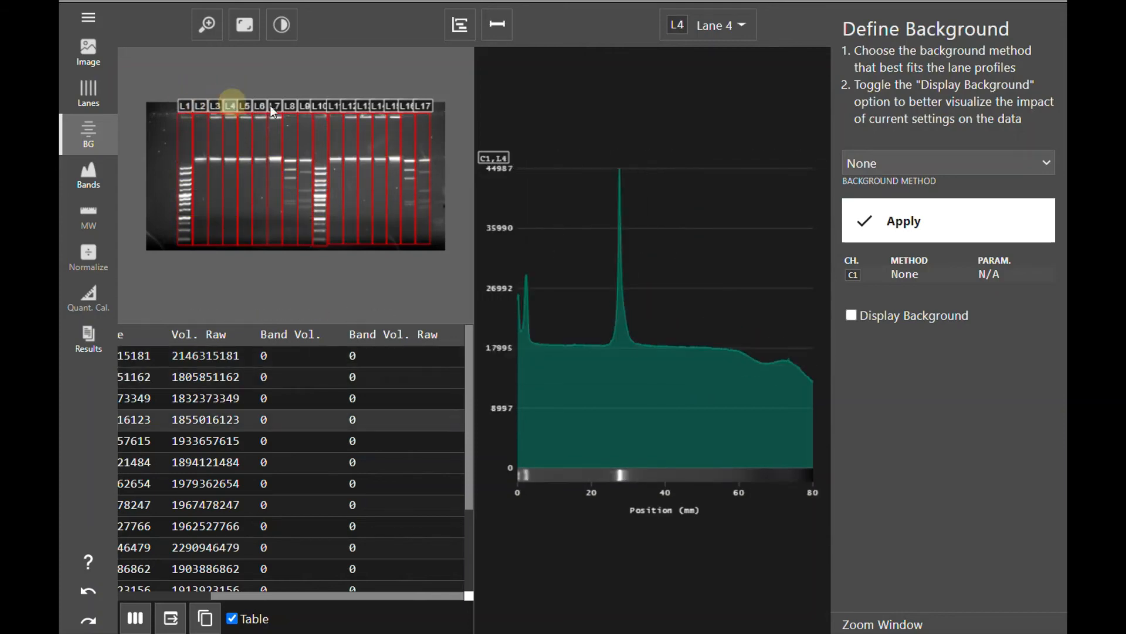
click(272, 104)
click(249, 104)
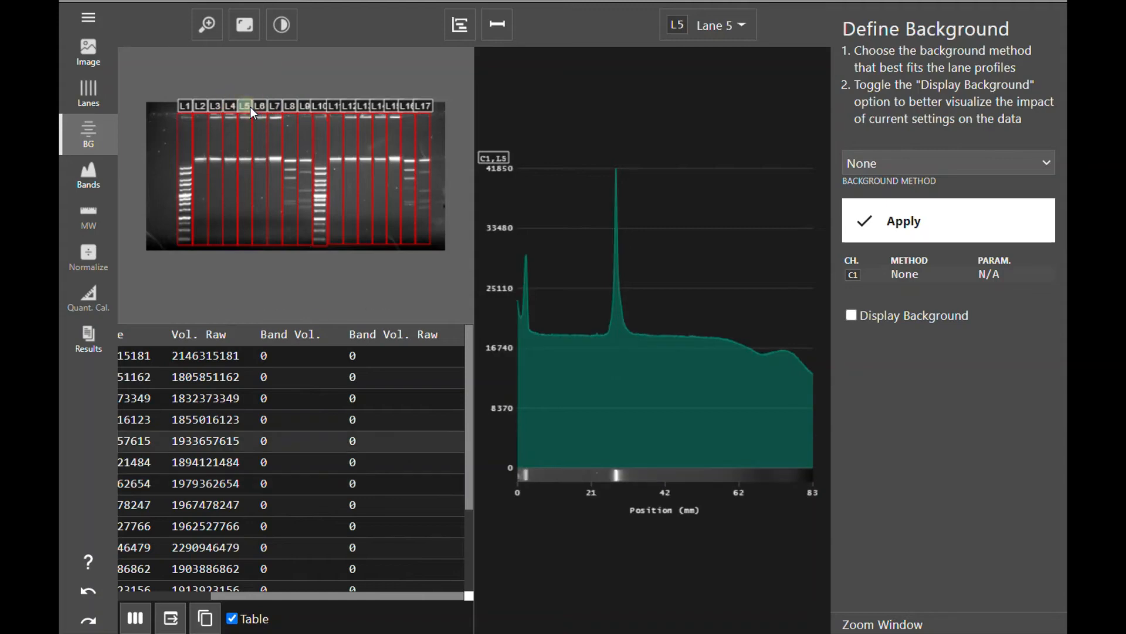
Try combining the profiles of lanes 4 and 5, then display all lanes' profiles together and look through them
click(752, 27)
click(691, 219)
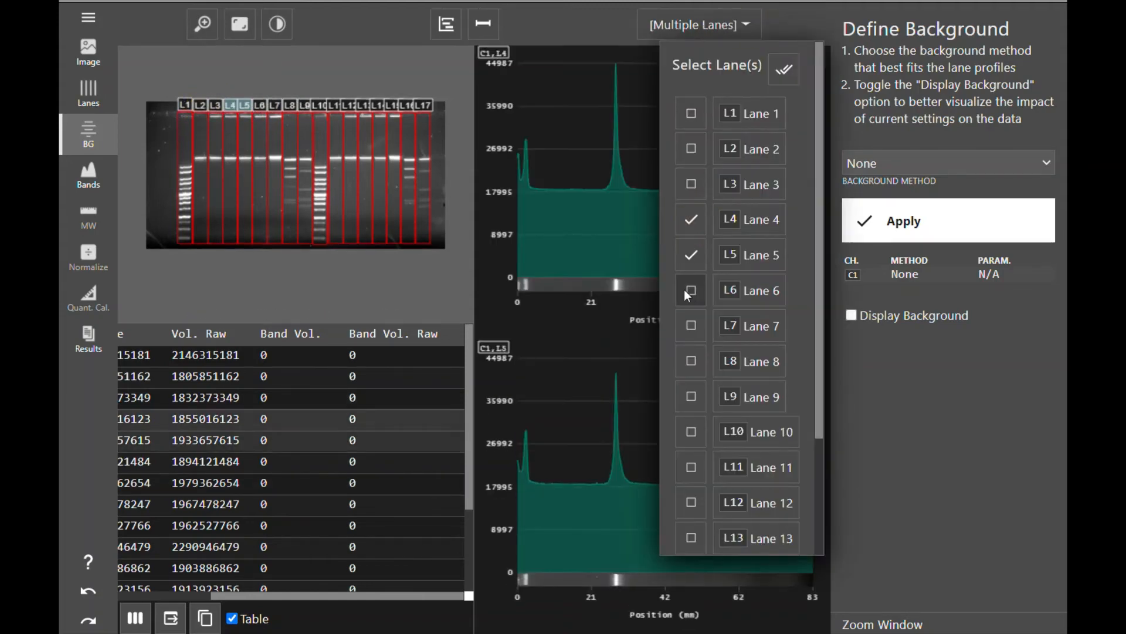
click(690, 255)
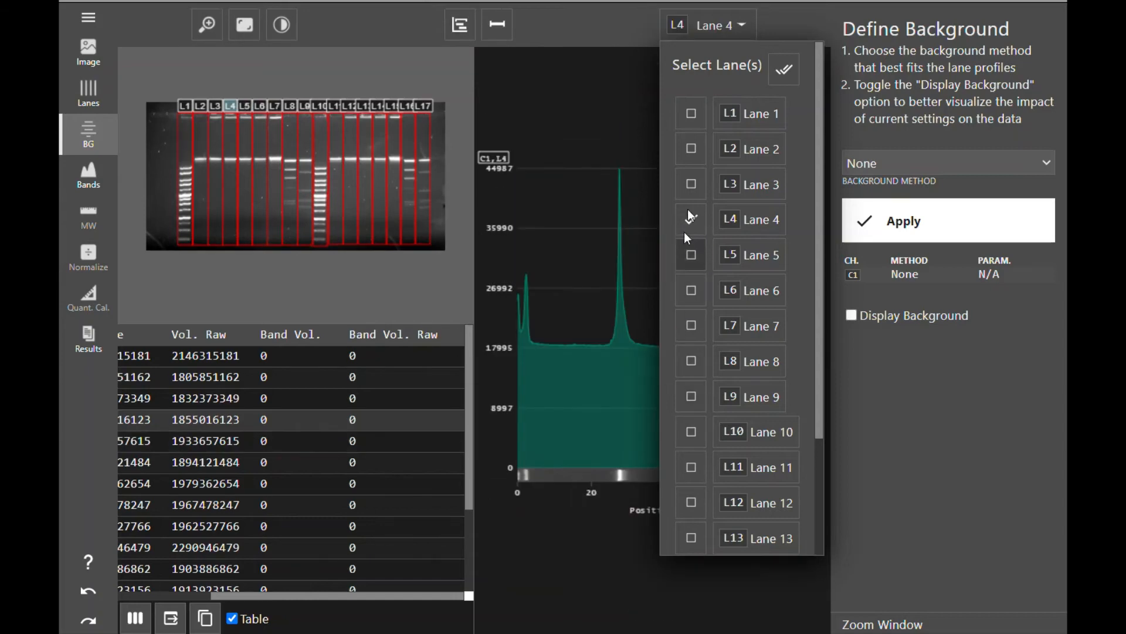
click(781, 71)
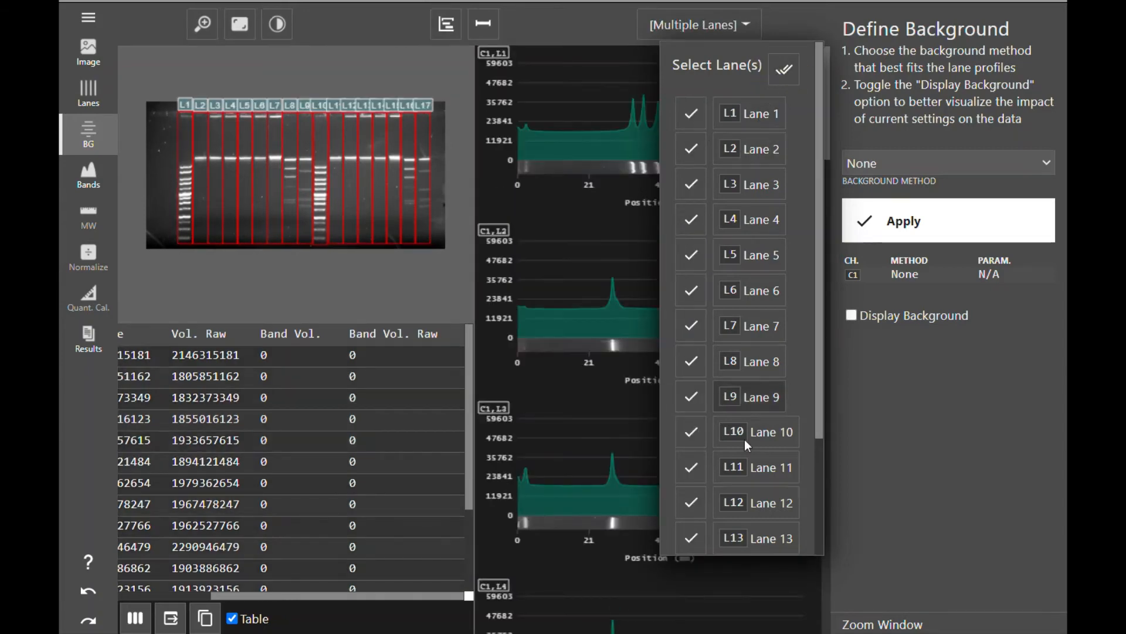
click(606, 277)
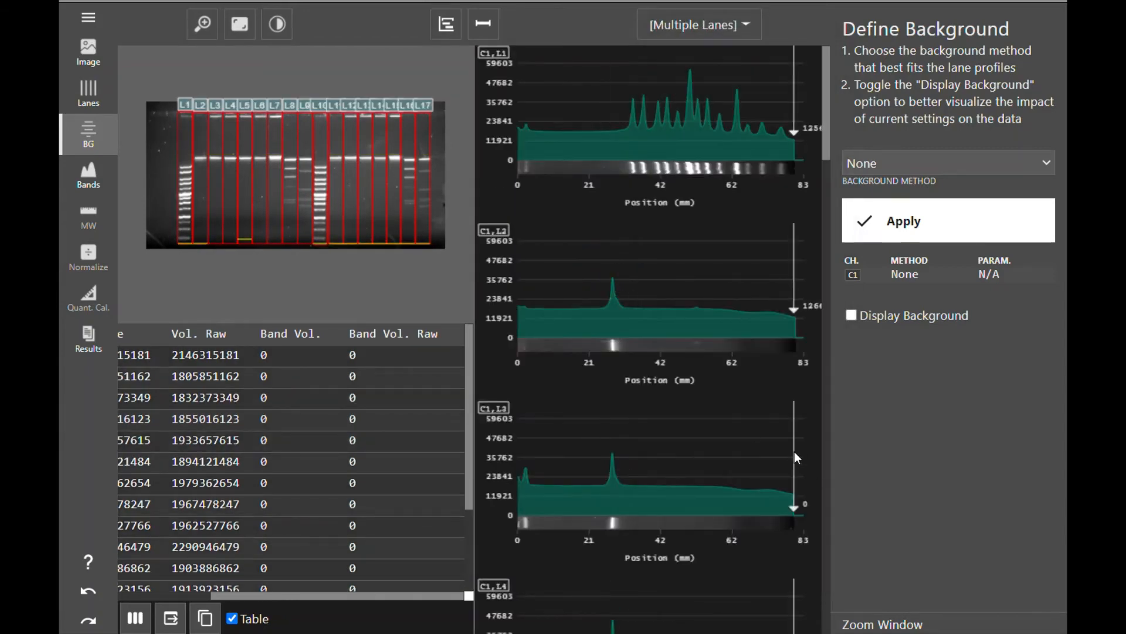
scroll(795, 452, down, 6)
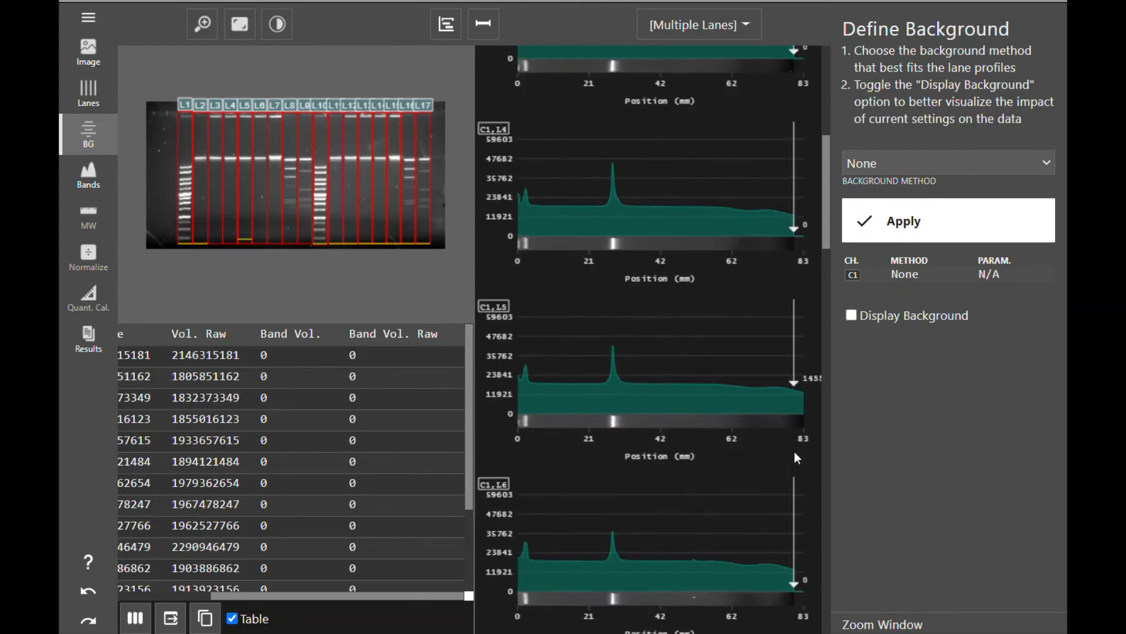
scroll(794, 452, up, 6)
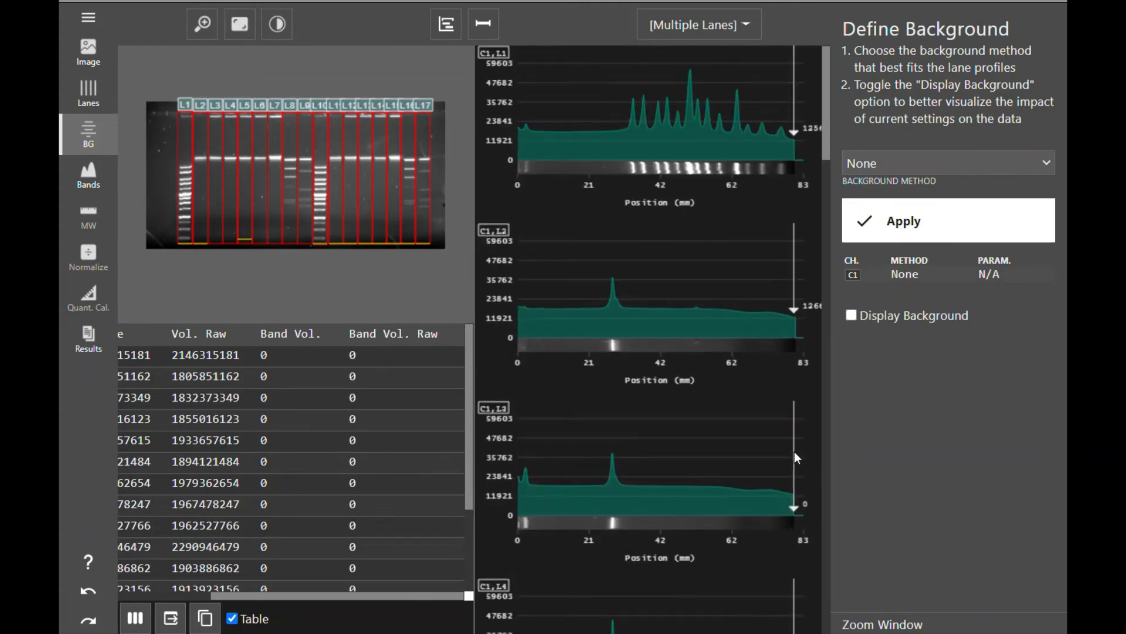
Try the Constant Value and Image Rectangle background methods
click(890, 165)
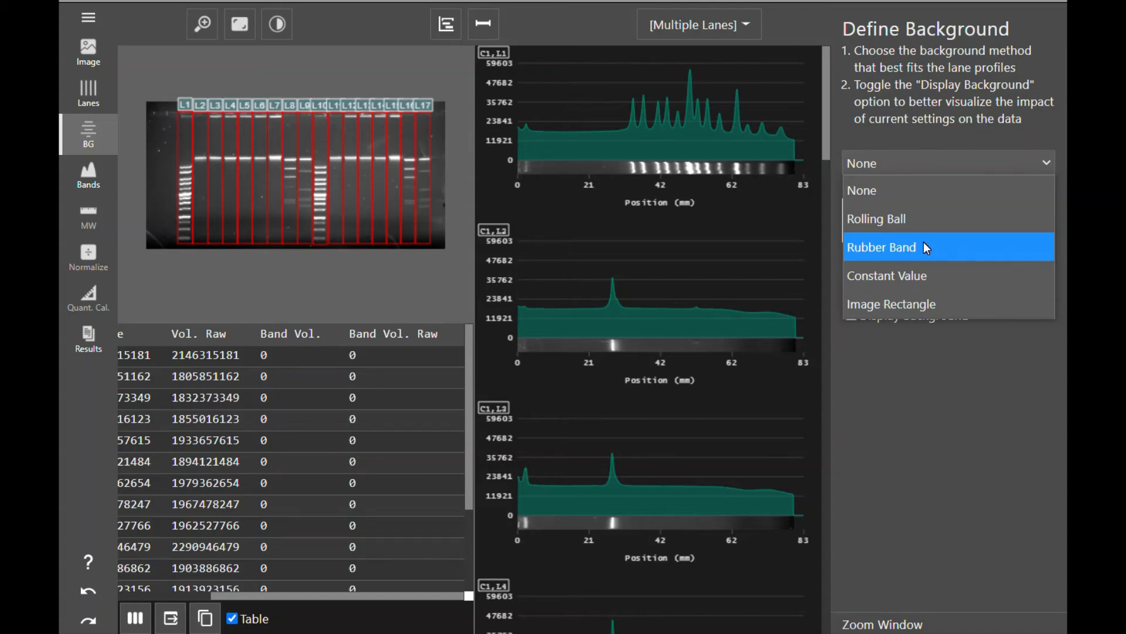
click(936, 280)
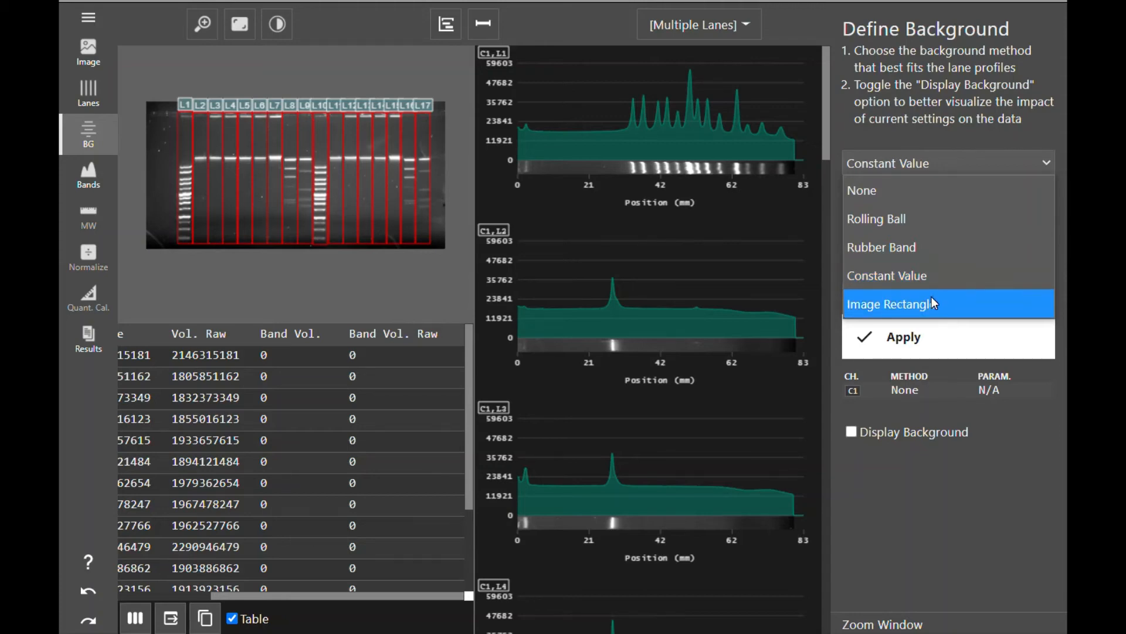
click(932, 299)
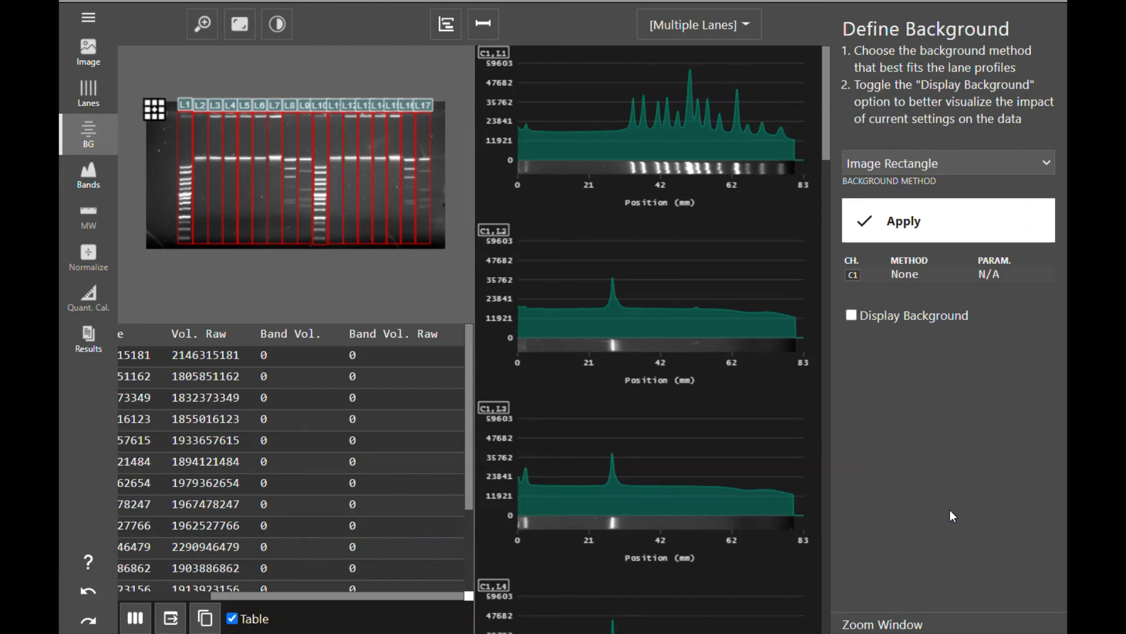
Choose the Rolling Ball background method, try different radii, and apply it with a radius of 3
click(1012, 159)
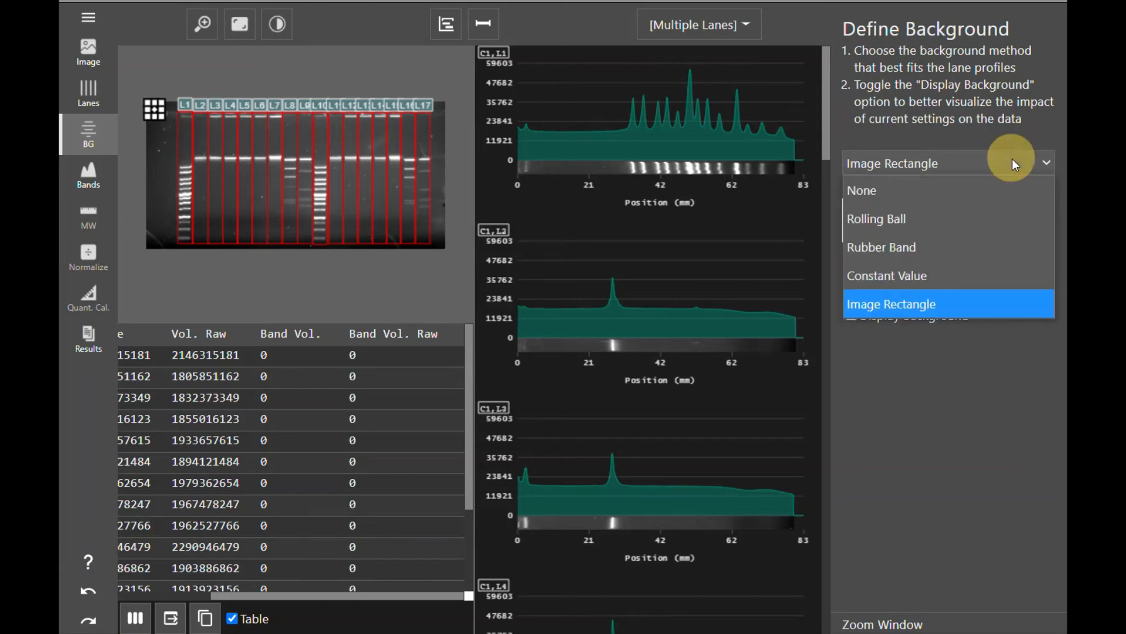
click(976, 219)
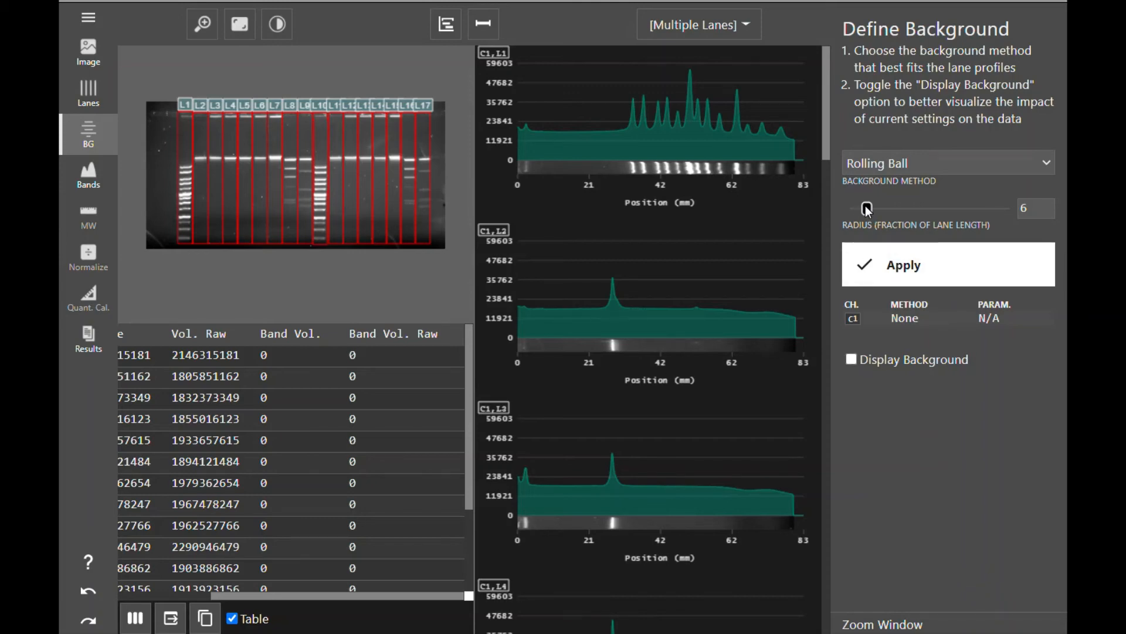
mouse_move(867, 209)
mouse_down()
mouse_move(933, 210)
mouse_move(886, 210)
mouse_up()
click(886, 208)
drag(892, 209, 966, 209)
drag(965, 207, 872, 214)
drag(868, 212, 860, 210)
click(909, 265)
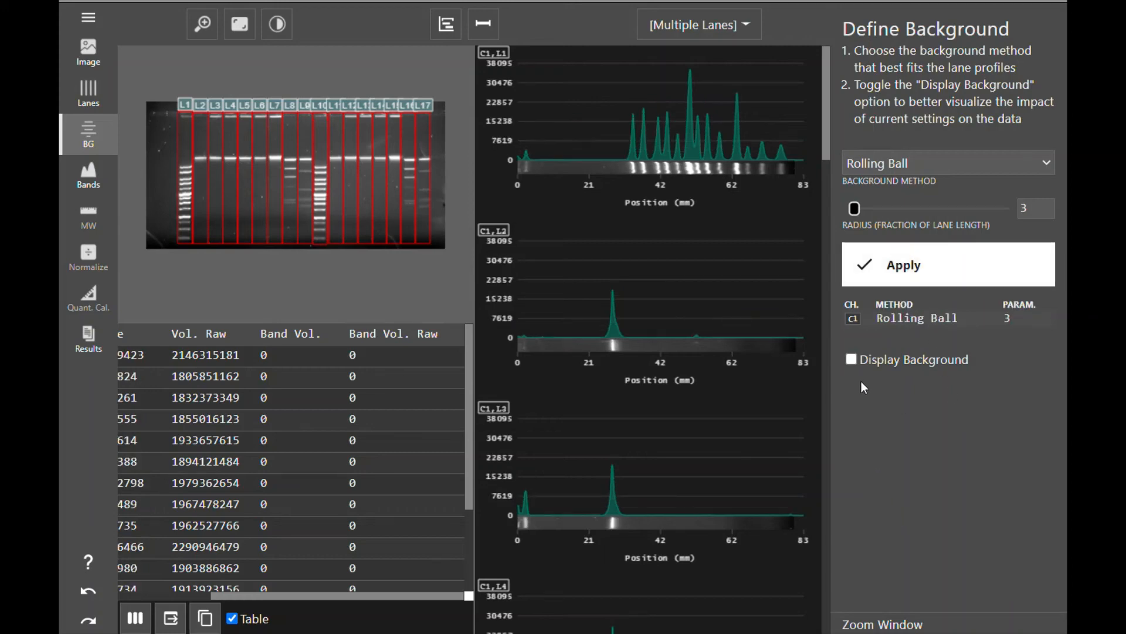
Turn on the background display in the lane profiles and apply a Rolling Ball radius of 36
click(856, 360)
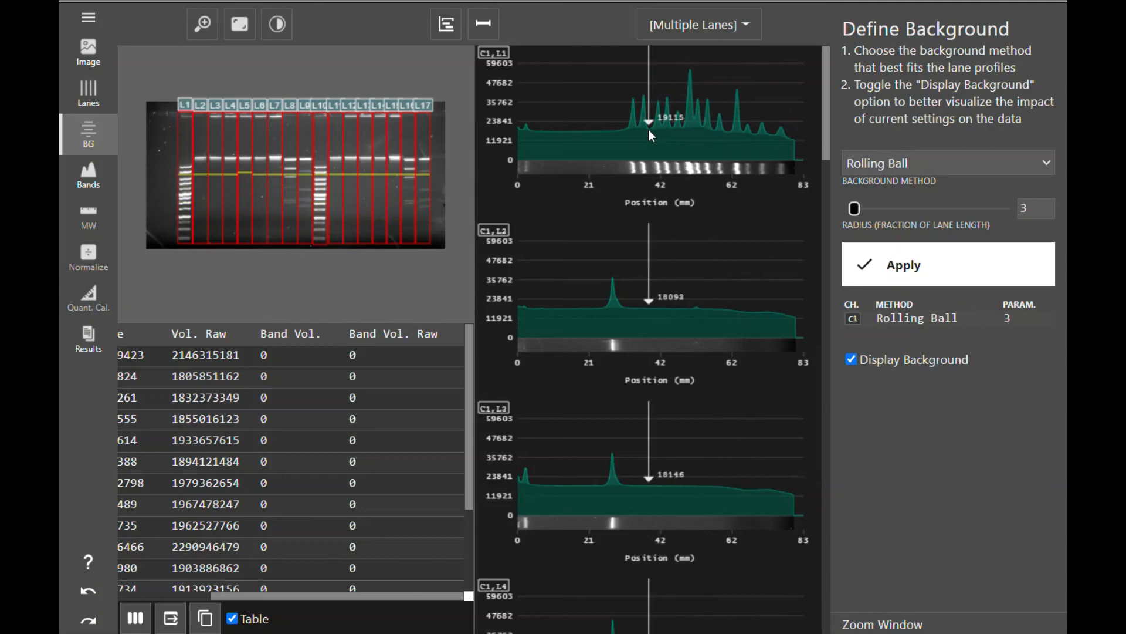
drag(858, 208, 995, 213)
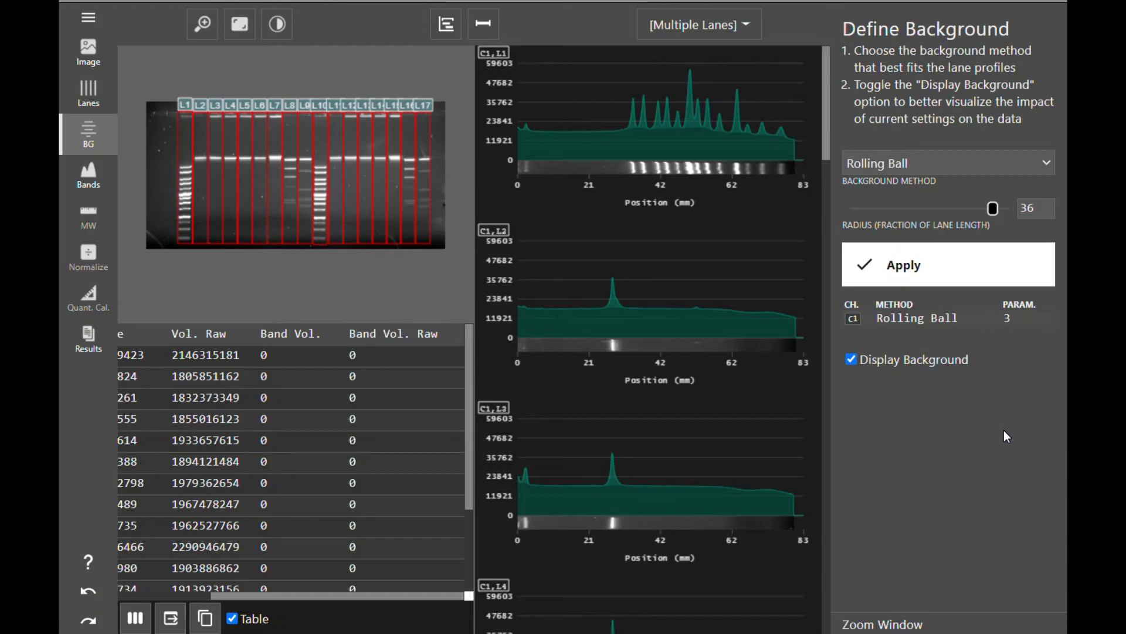
click(978, 275)
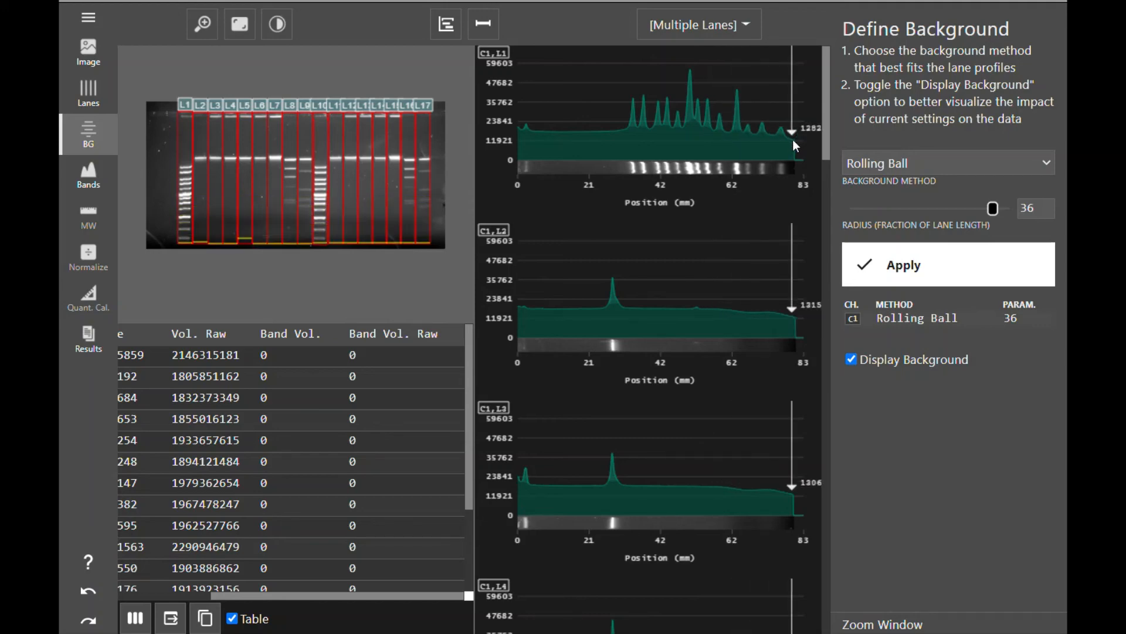
Apply a Rolling Ball radius of 7 and proceed to the band definition stage
drag(993, 208, 873, 216)
click(911, 271)
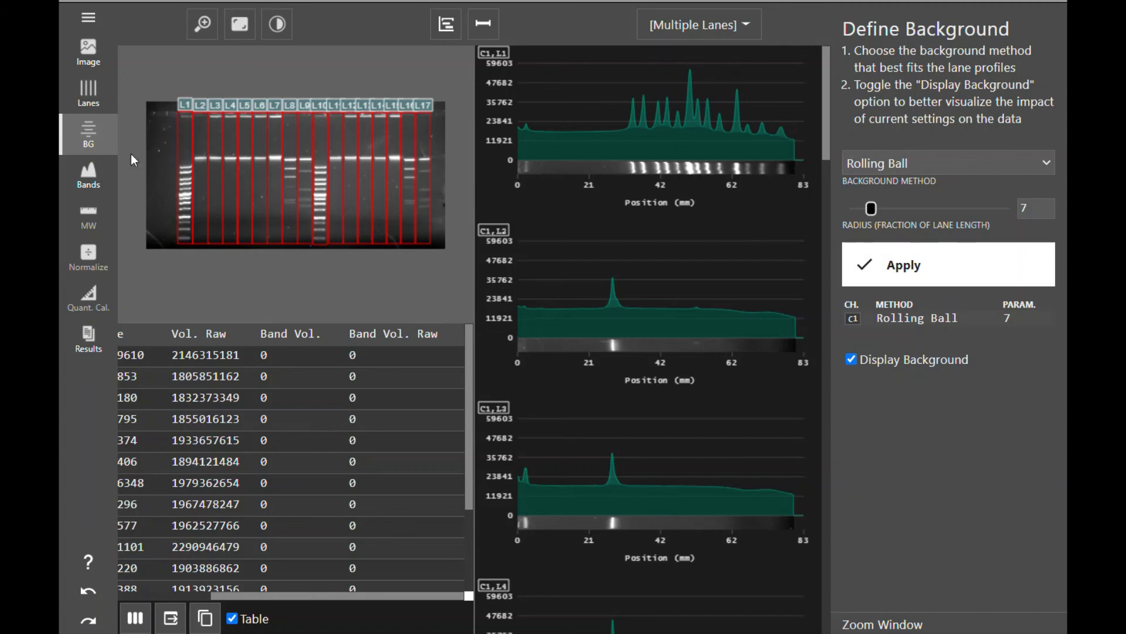
click(101, 182)
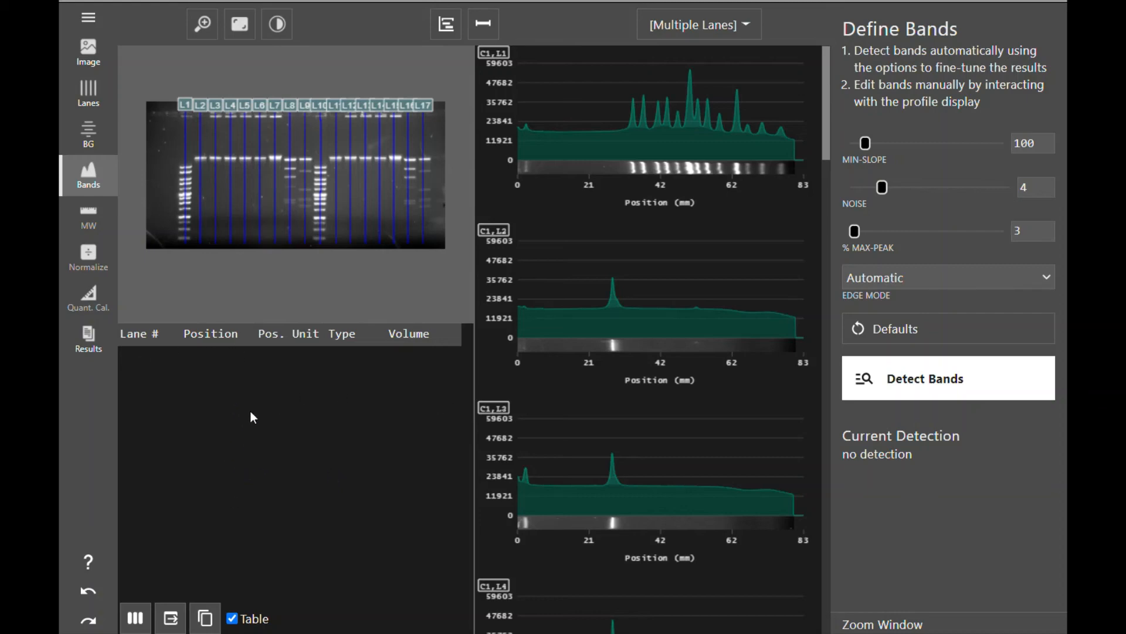
Add the Volume - Raw, Volume - Norm. and Volume - Calib. columns to the band table and hide the Type column
click(137, 621)
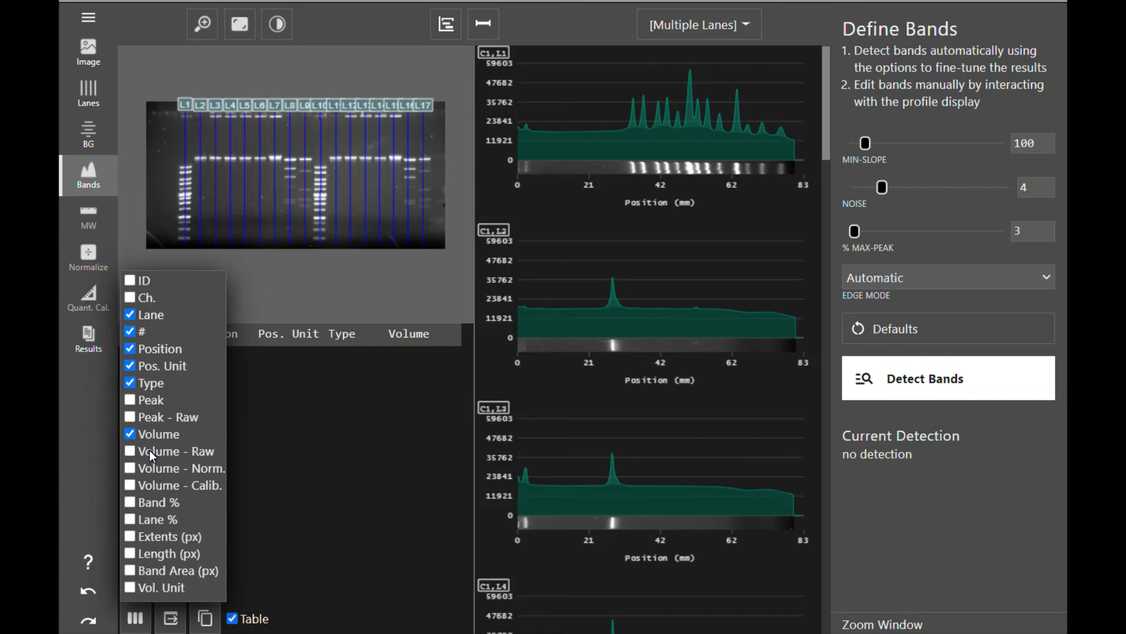
click(131, 451)
click(131, 469)
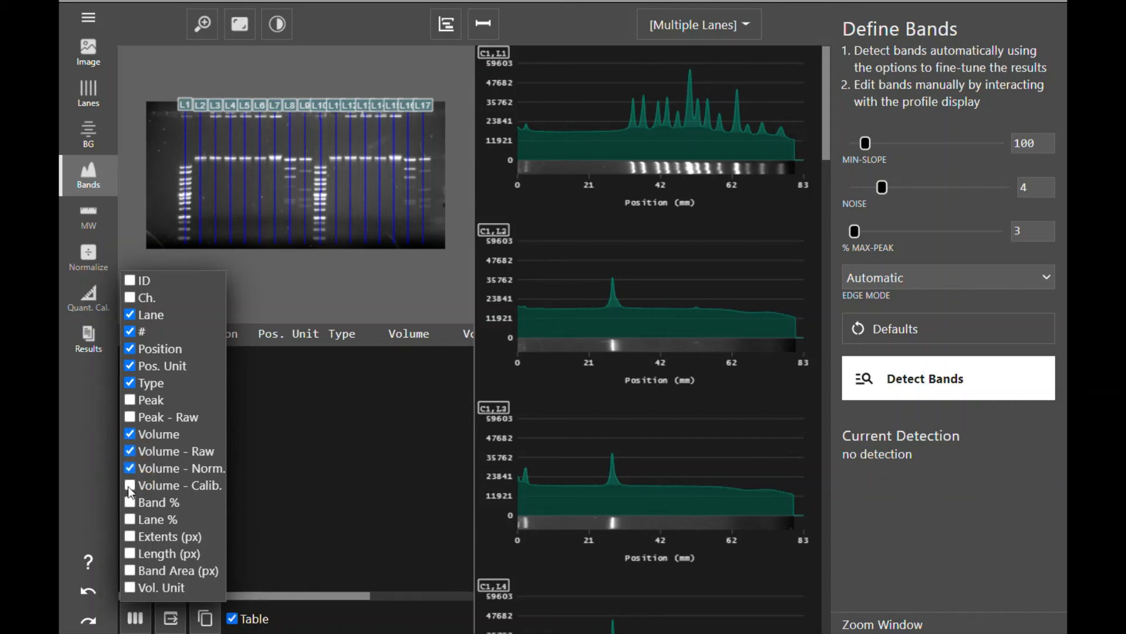
click(130, 486)
click(131, 385)
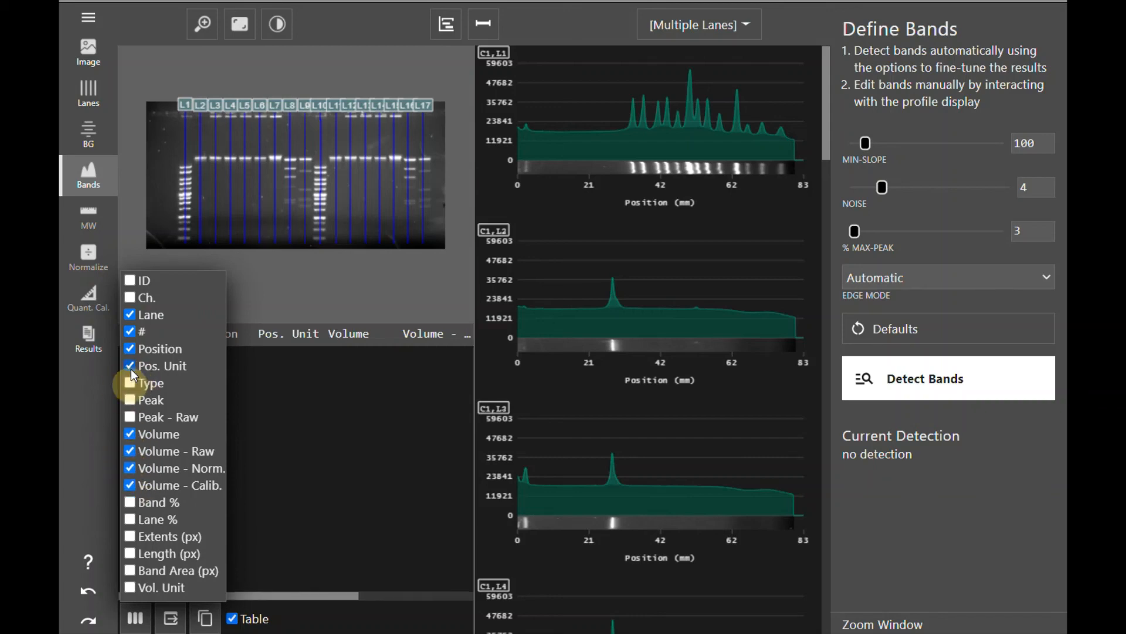
click(136, 619)
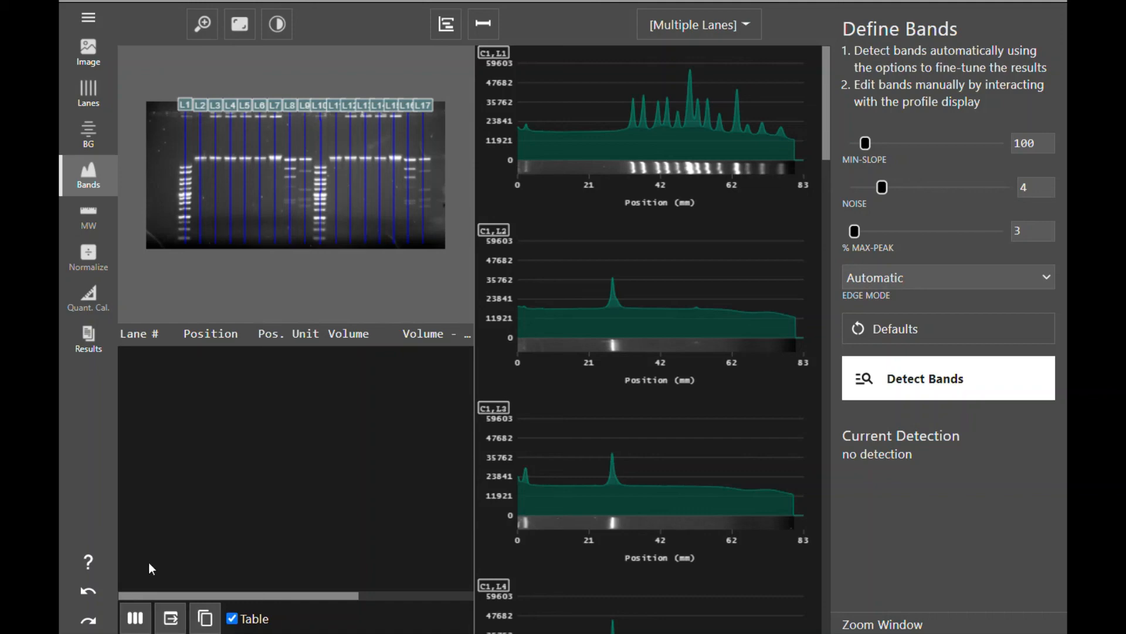
Add bands manually on lanes 15, 14 and 13 in the gel image, and remove those on lanes 13 and 14
click(392, 158)
click(381, 157)
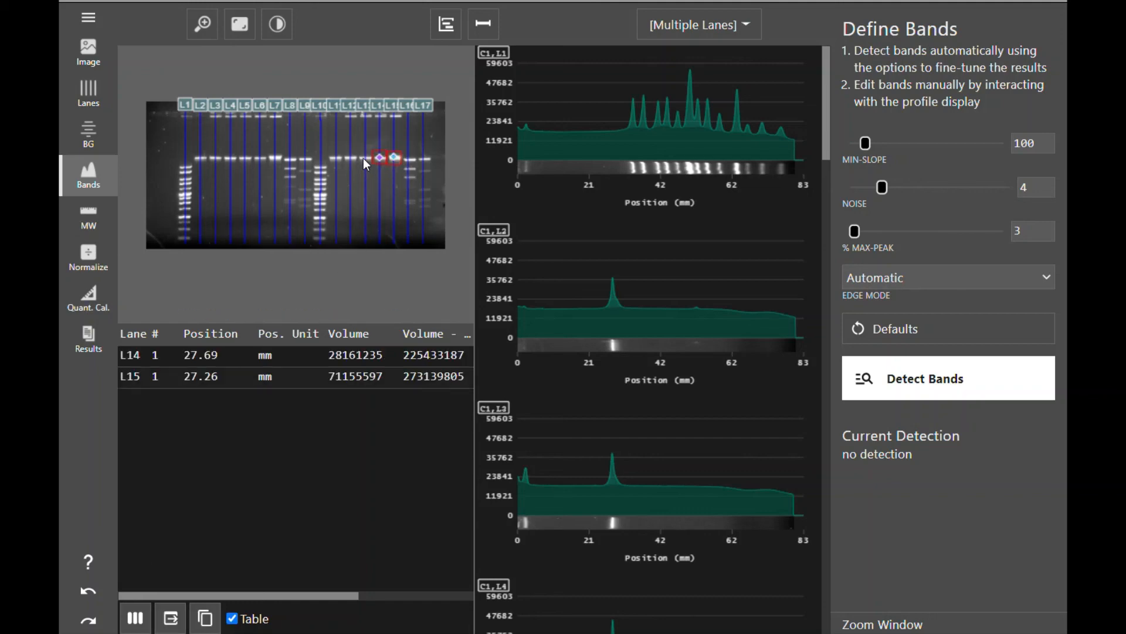
click(364, 157)
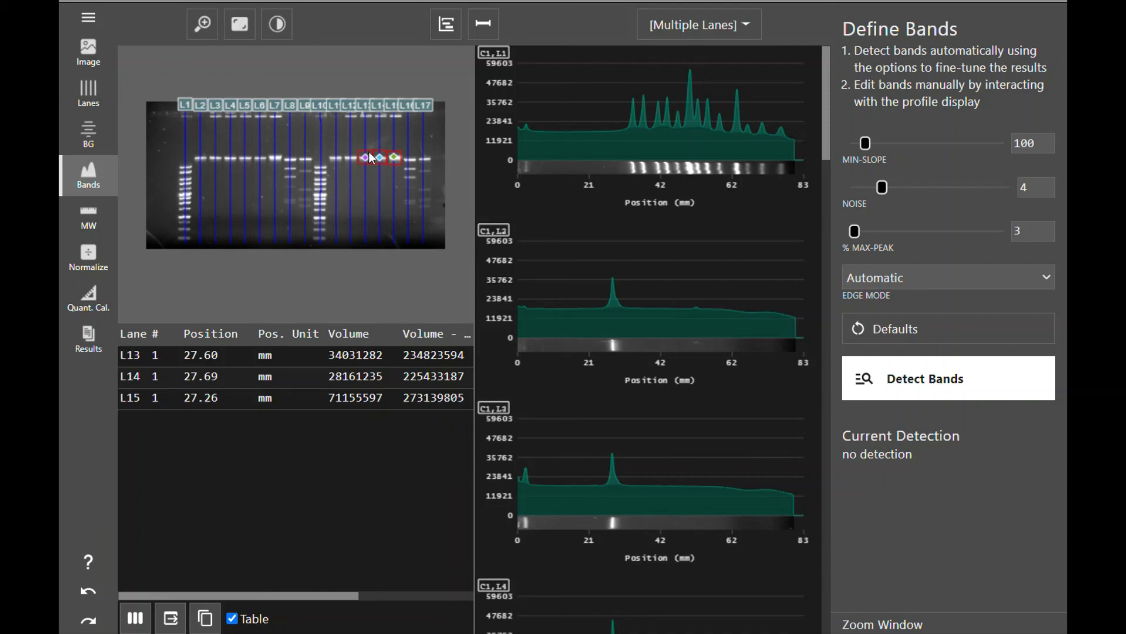
click(364, 157)
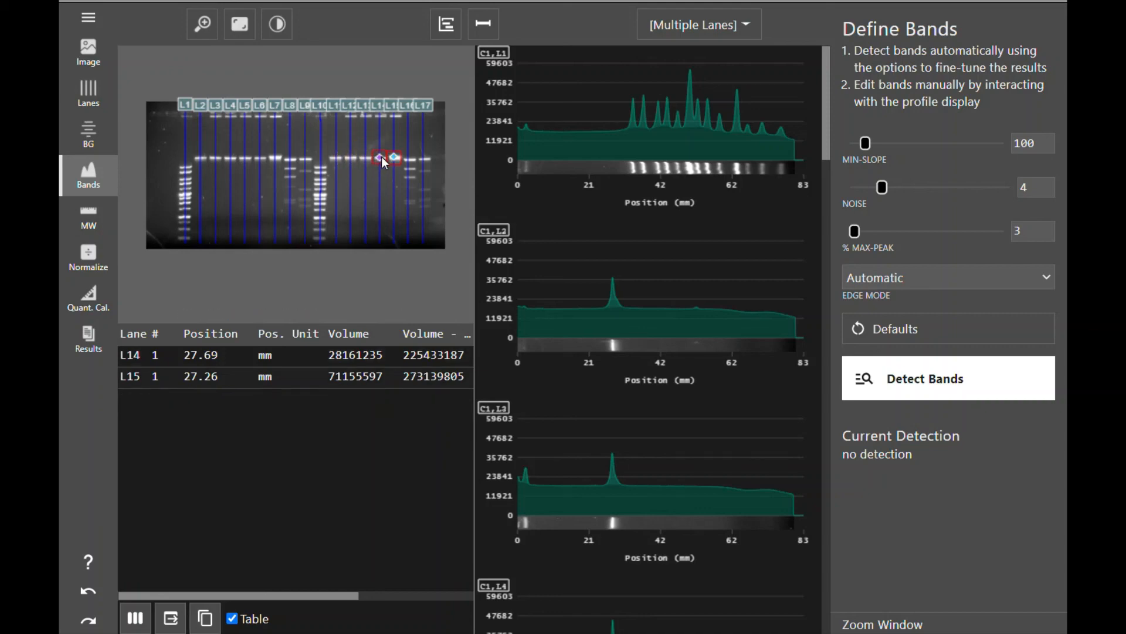
click(382, 157)
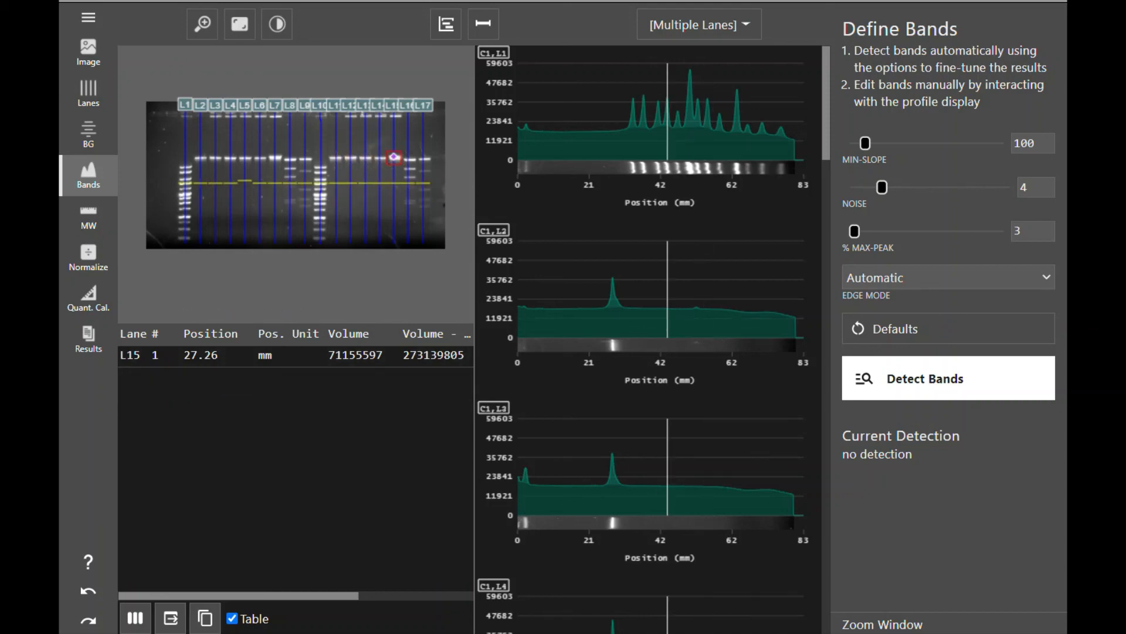
Mark one band around the main peak in the lane 2 profile and one over the tallest peak in lane 1
drag(606, 321, 625, 320)
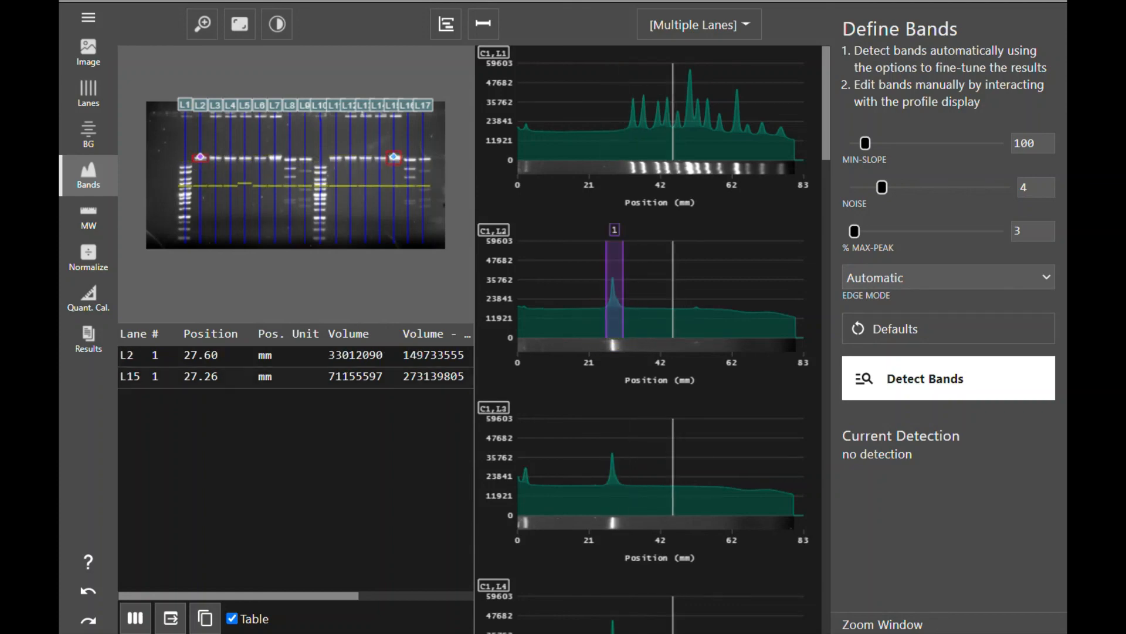
drag(685, 138, 706, 138)
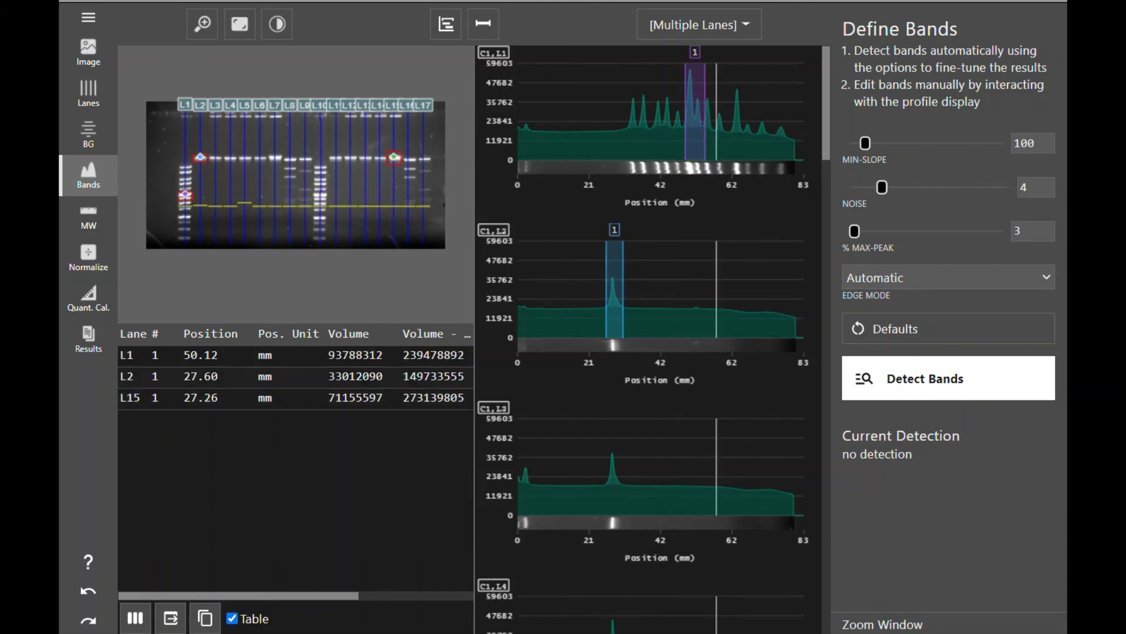
Split the manually drawn band in the lane 1 profile in two and delete its second part
right_click(697, 134)
click(723, 162)
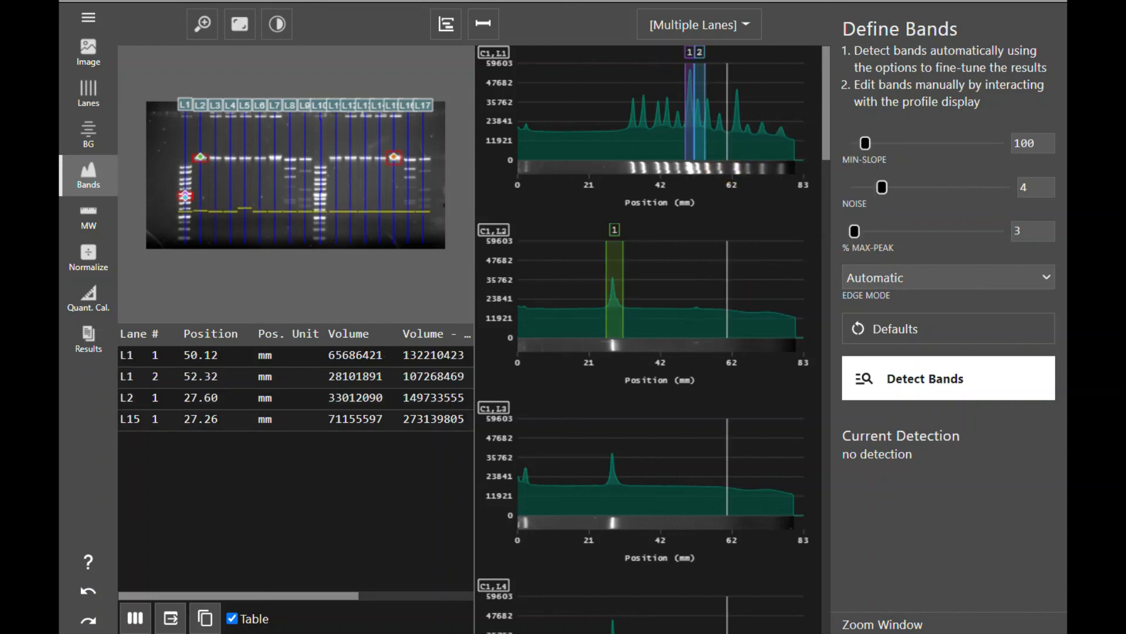
right_click(698, 124)
click(742, 137)
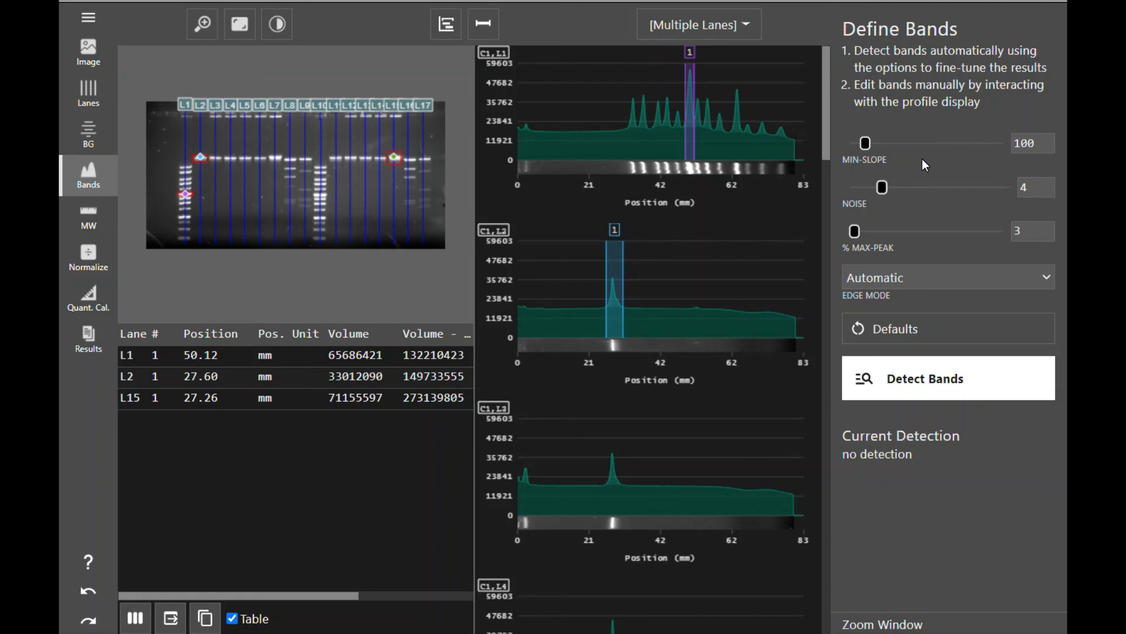
Review the edge mode options, keep Automatic, and detect the bands automatically in all lanes
click(973, 278)
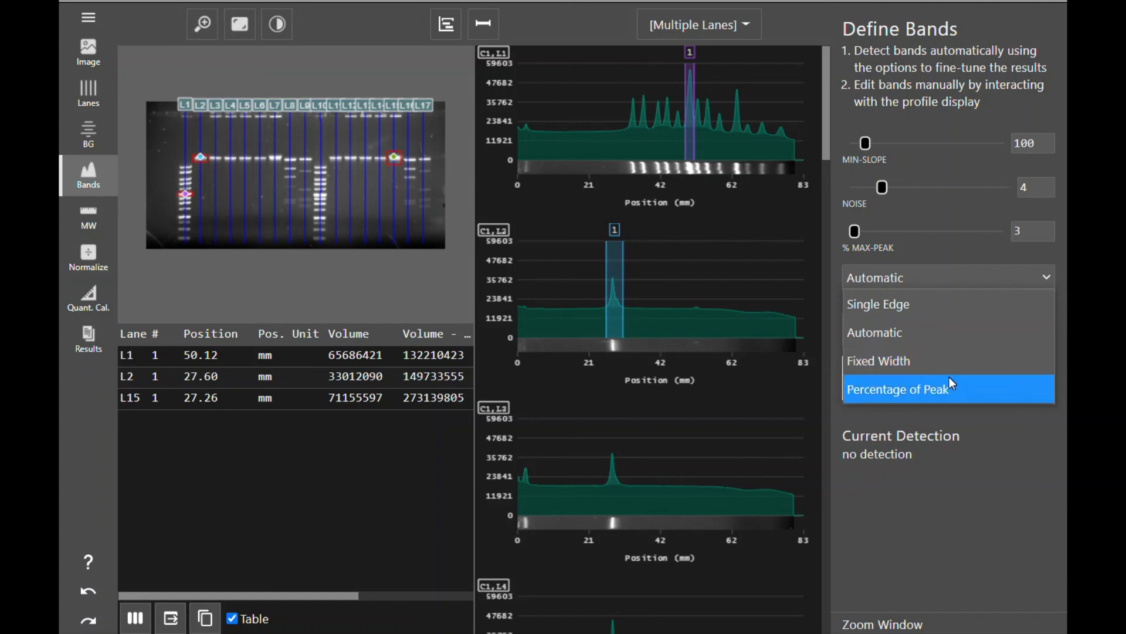
click(929, 272)
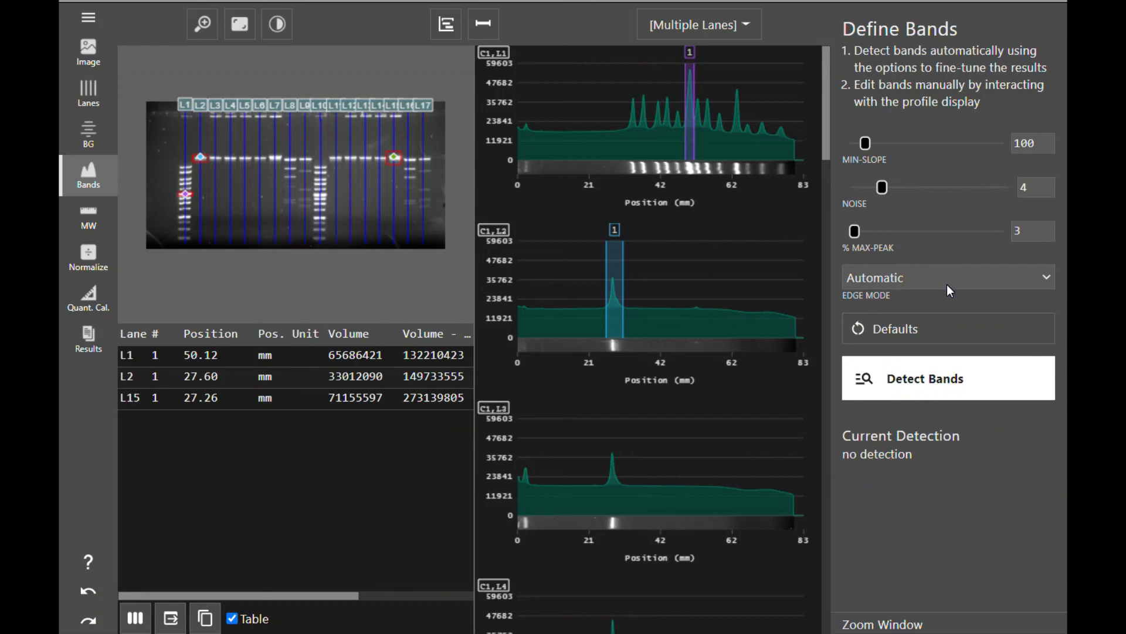
click(950, 388)
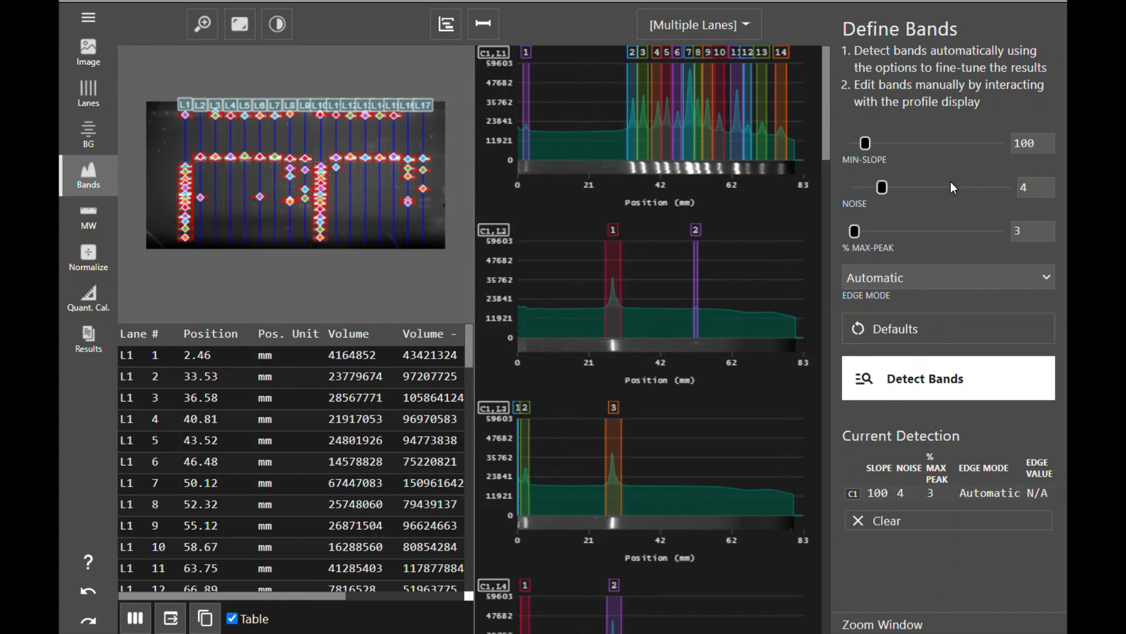
Delete the faint second band in lane 2 and all bands detected in the wells along the gel's upper edge
right_click(698, 297)
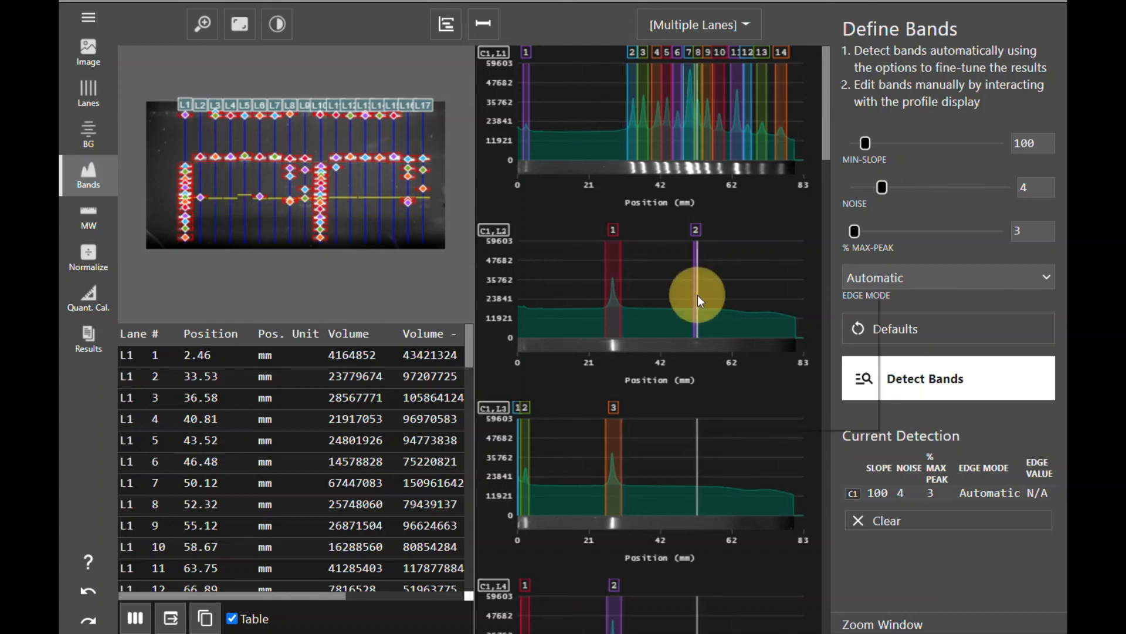
click(720, 306)
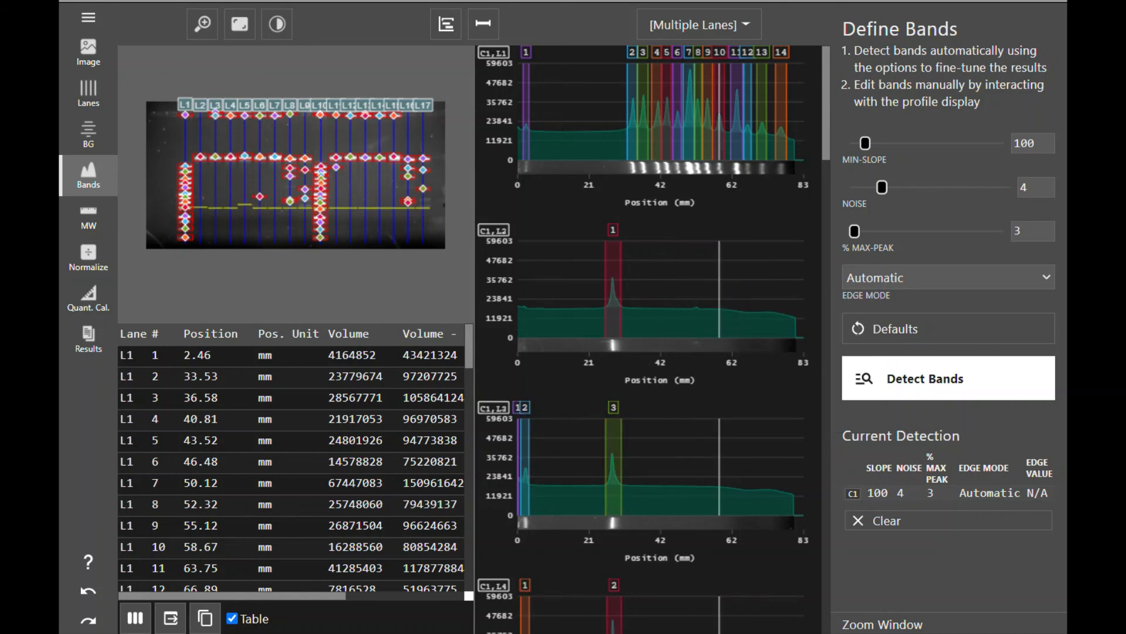
click(391, 116)
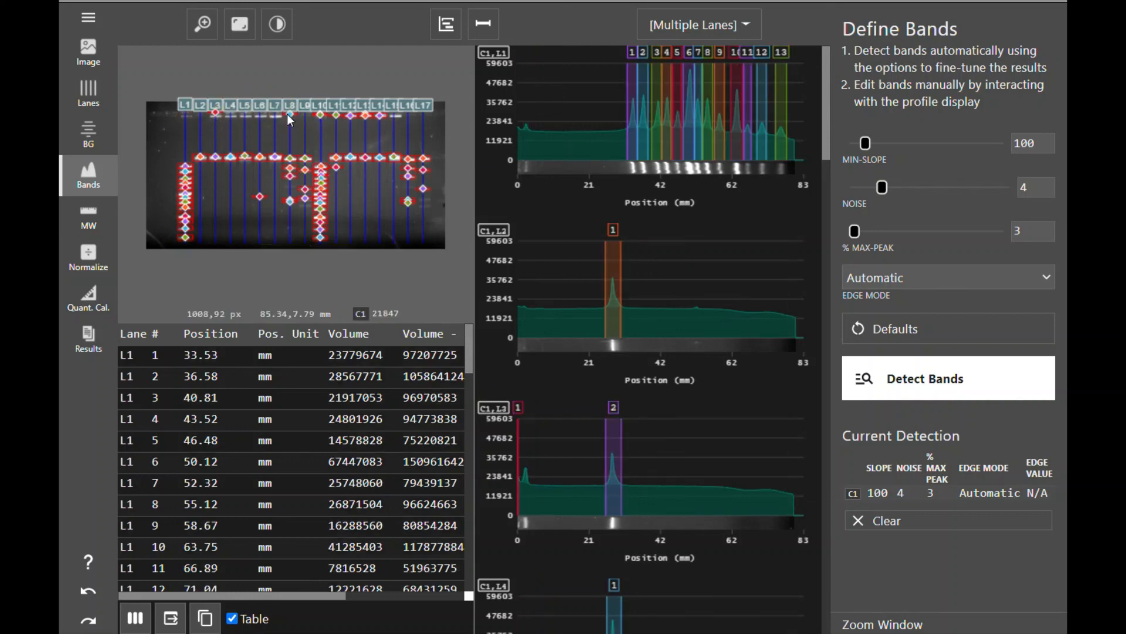
click(318, 115)
click(319, 116)
click(336, 115)
click(350, 116)
click(365, 116)
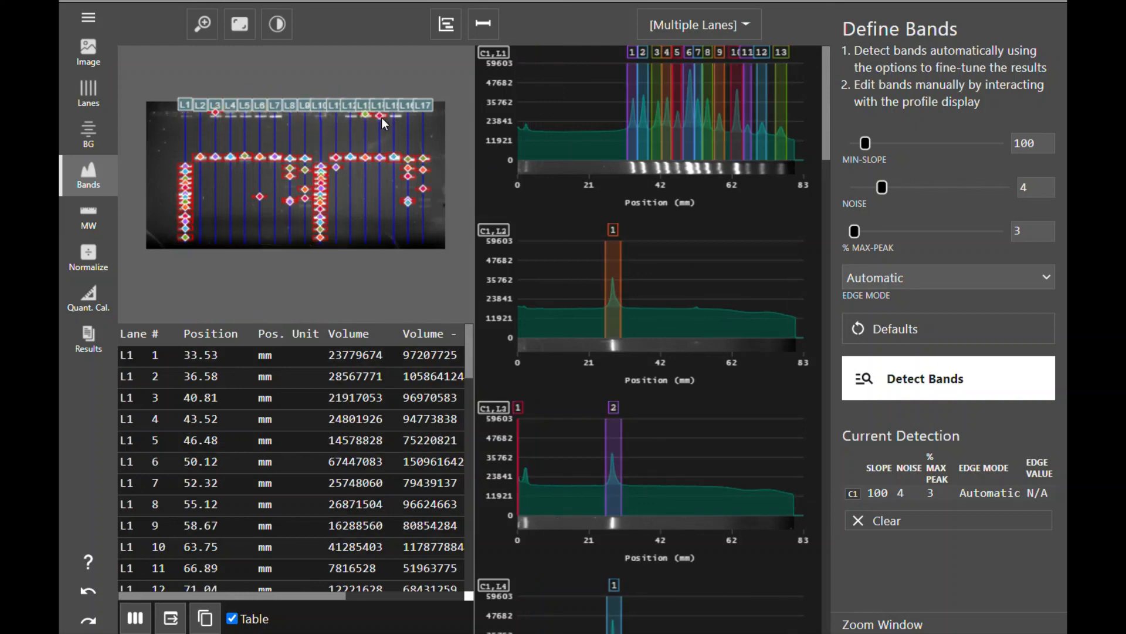
click(380, 117)
click(364, 114)
click(215, 112)
Delete the stray lowest bands in lanes 6 and 8, and examine the volume columns in the band table
click(259, 196)
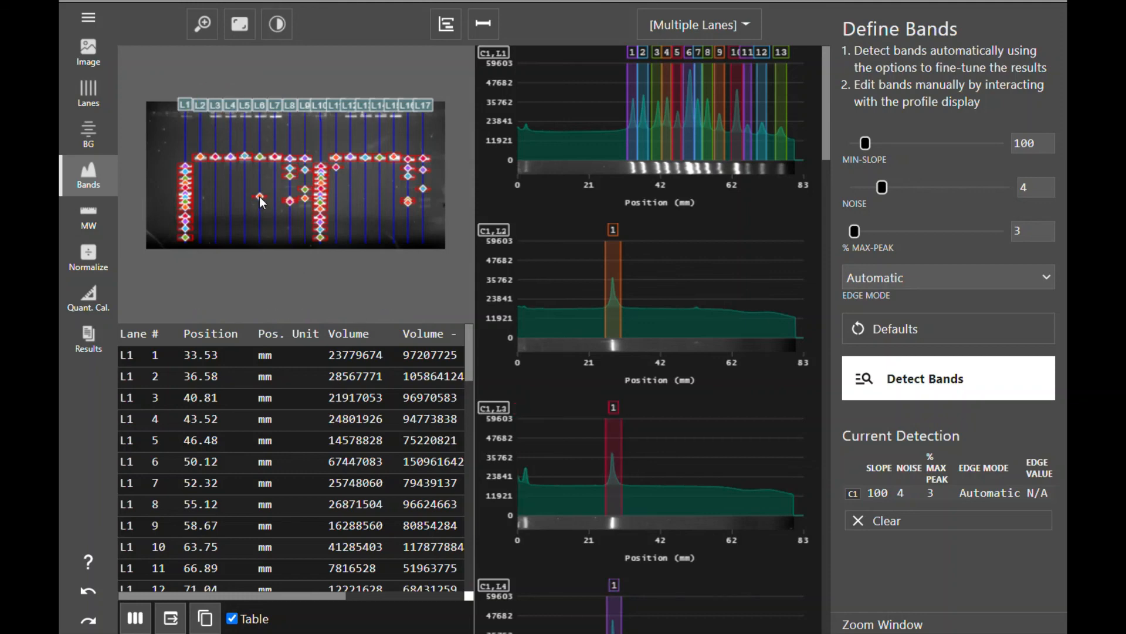
click(290, 202)
drag(311, 598, 230, 583)
drag(228, 596, 371, 587)
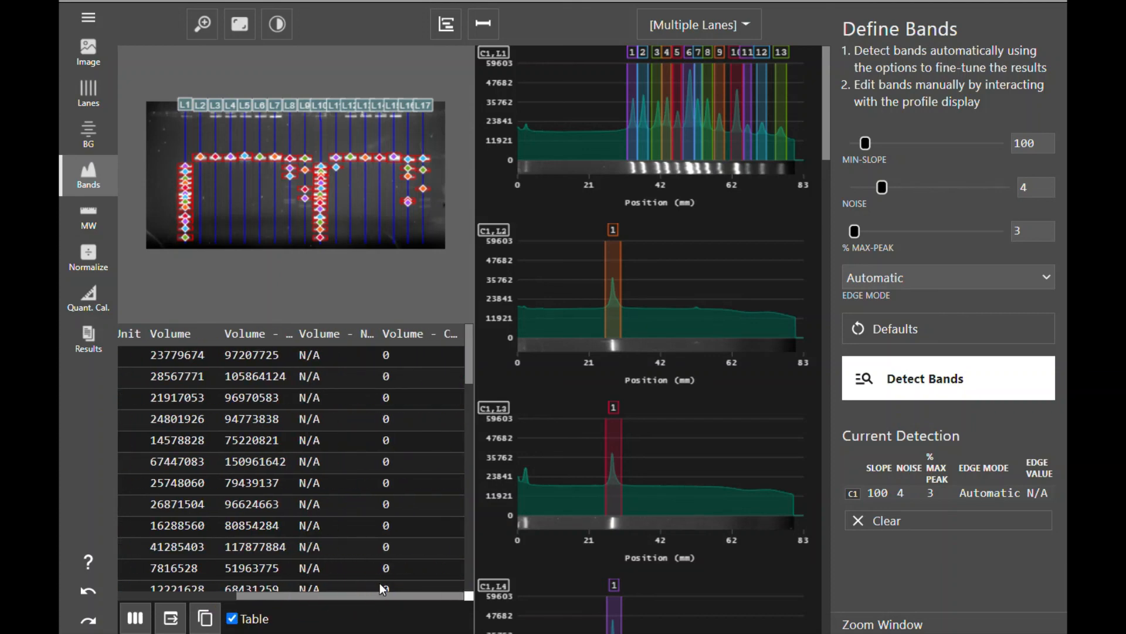